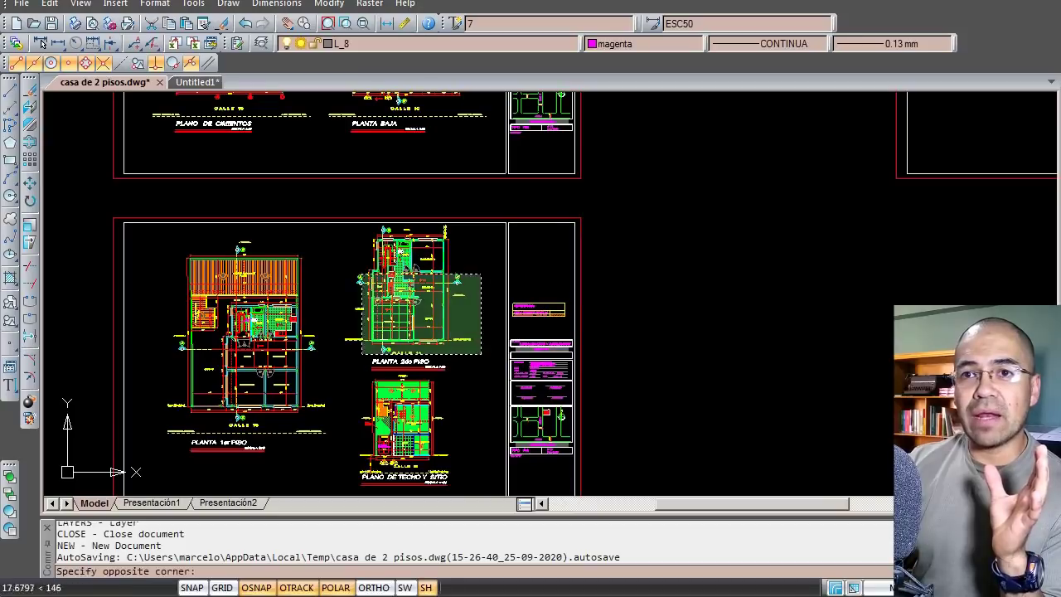
pyautogui.click(323, 227)
pyautogui.write('ci')
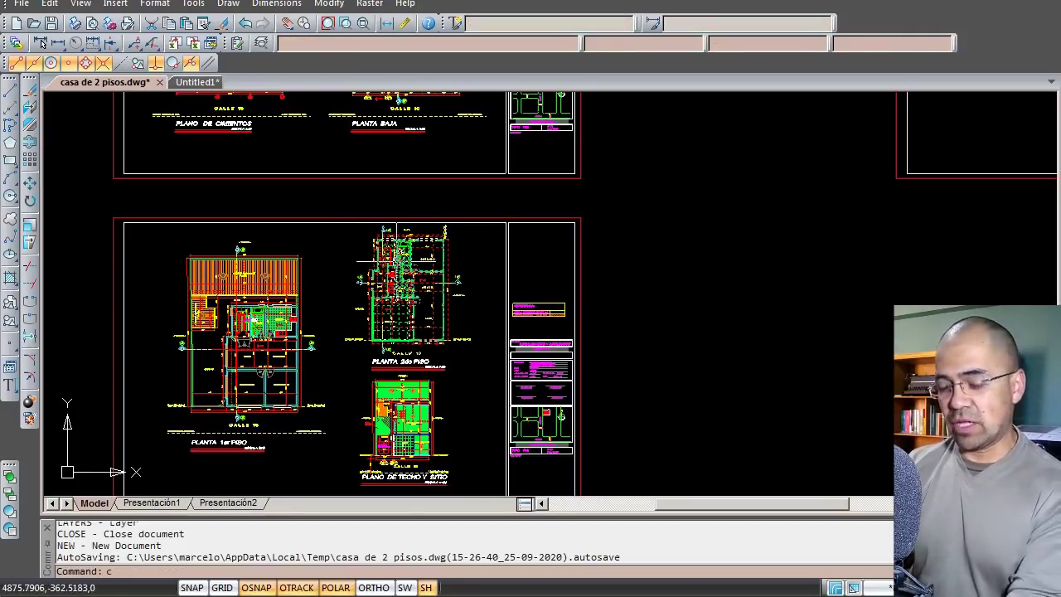
pyautogui.press('Return')
pyautogui.click(420, 305)
pyautogui.click(720, 315)
# Copy the PLANTA 2do PISO floor plan into the empty area beside its sheet.
pyautogui.write('co')
pyautogui.press('Return')
pyautogui.click(484, 355)
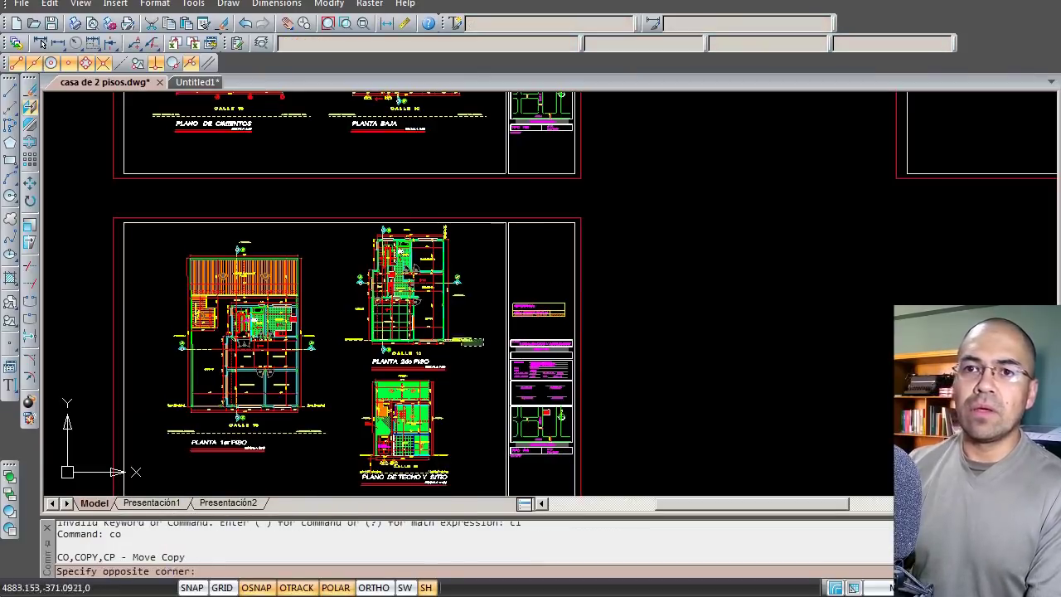
pyautogui.click(333, 226)
pyautogui.press('Return')
pyautogui.click(451, 274)
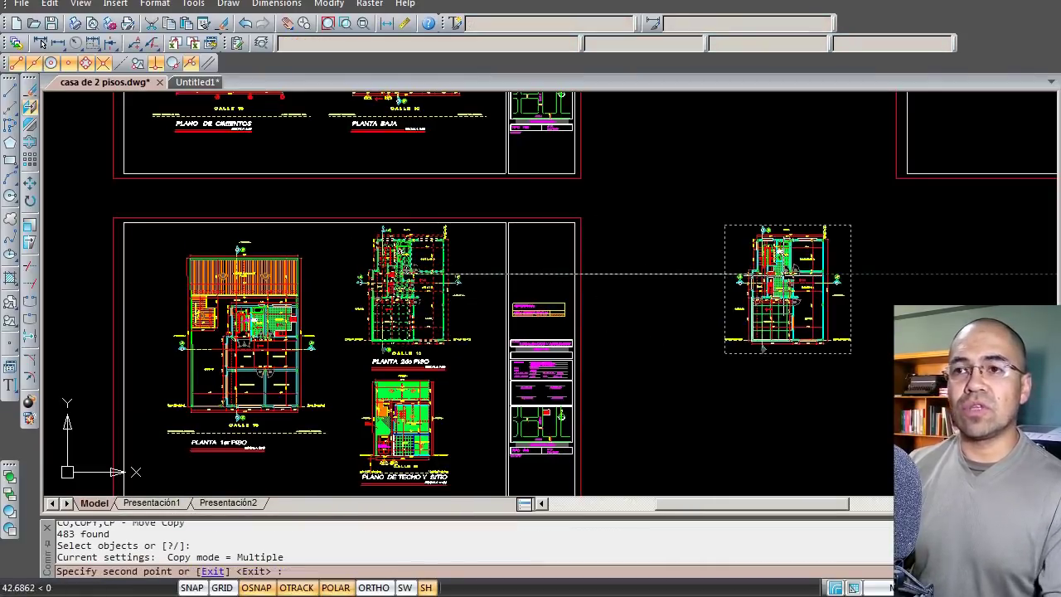
pyautogui.click(754, 301)
pyautogui.press('Return')
pyautogui.scroll(5, 798, 304)
pyautogui.moveTo(797, 304); pyautogui.dragTo(771, 336, button='middle')
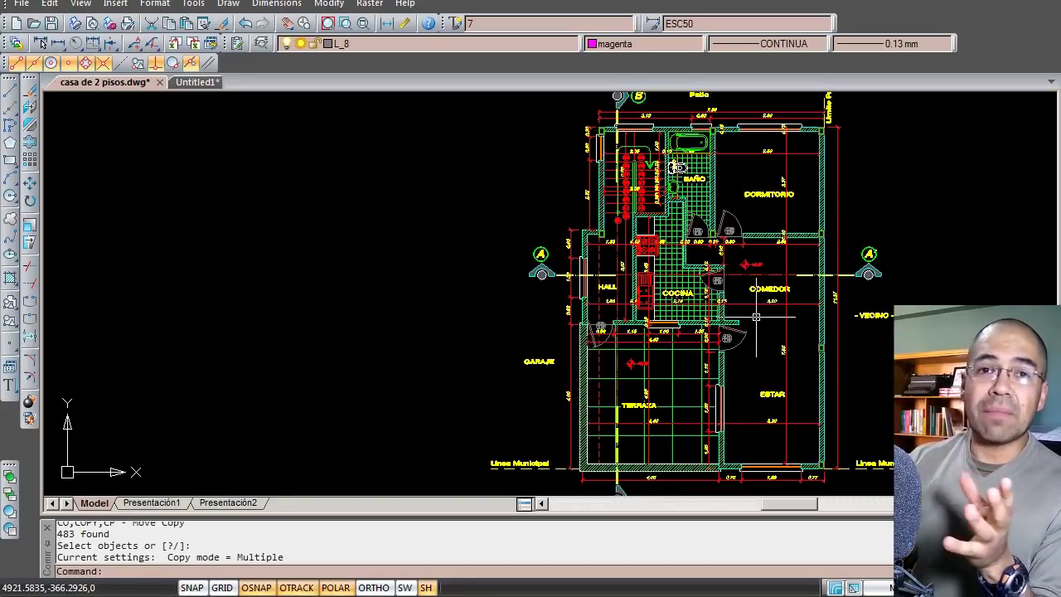
# Switch to the Untitled1 drawing and create six new layers in its layer manager.
pyautogui.click(209, 82)
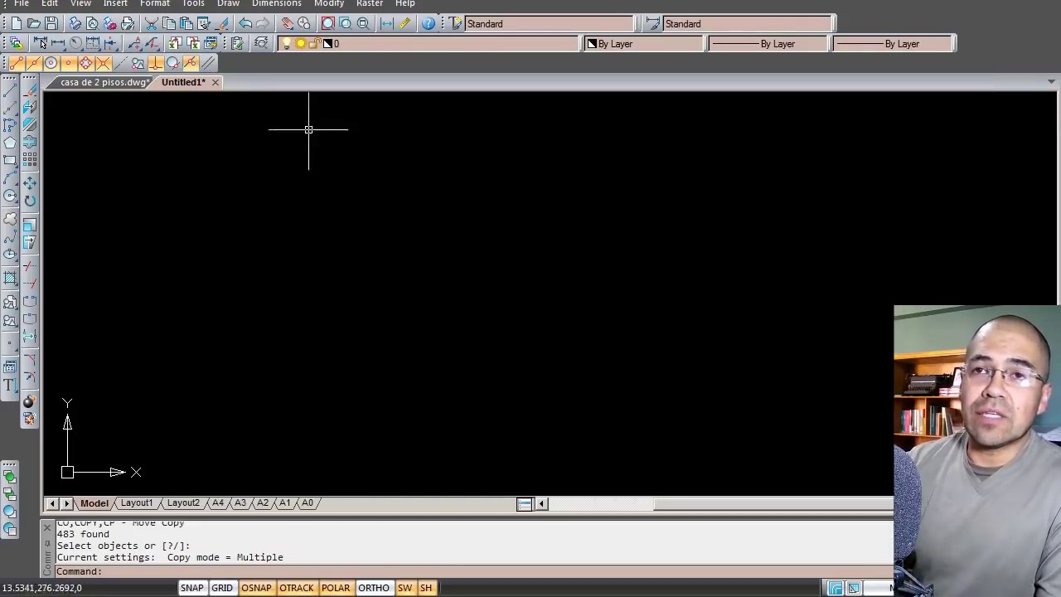
pyautogui.click(260, 43)
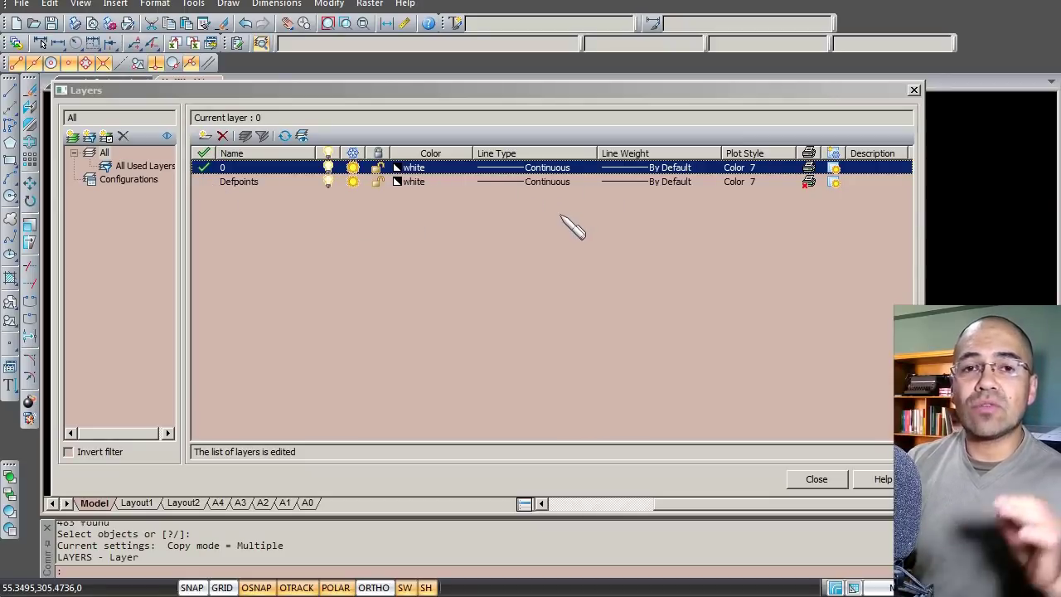
pyautogui.click(205, 135)
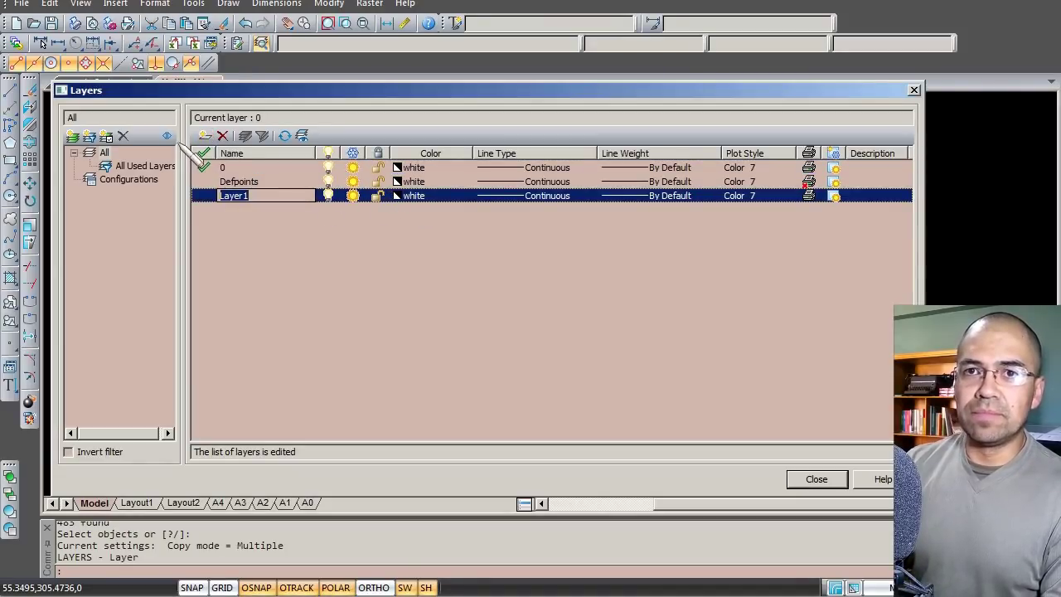
pyautogui.click(206, 135)
pyautogui.click(205, 135)
pyautogui.click(205, 135)
pyautogui.click(206, 135)
pyautogui.click(206, 136)
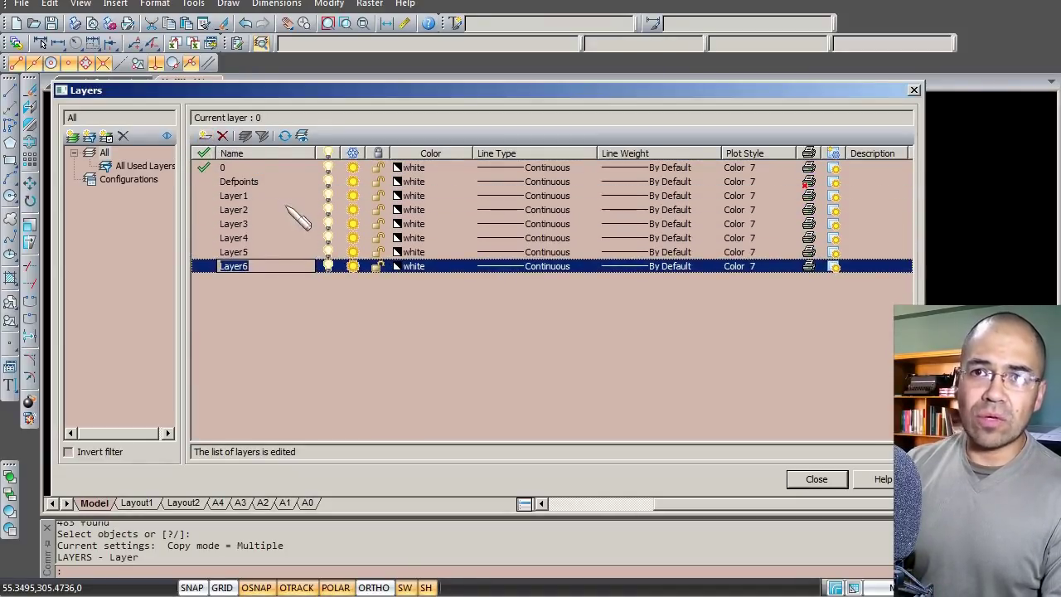
# Rename Layer1 as cotas and Layer2 as guresa_cont.
pyautogui.click(257, 197)
pyautogui.write('cotas')
pyautogui.click(239, 210)
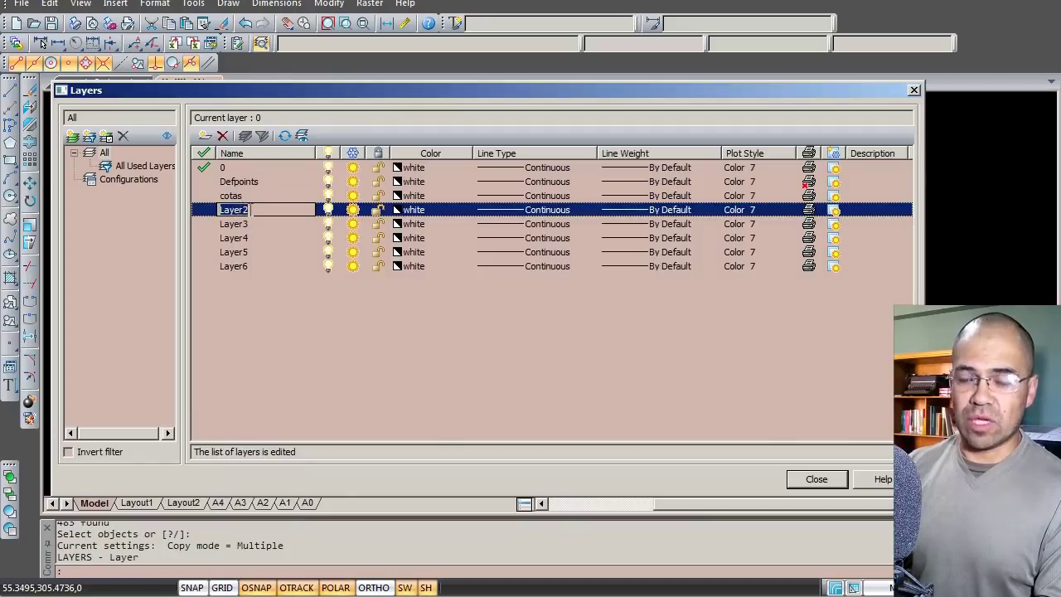
pyautogui.write('guresa_cont')
pyautogui.press('Return')
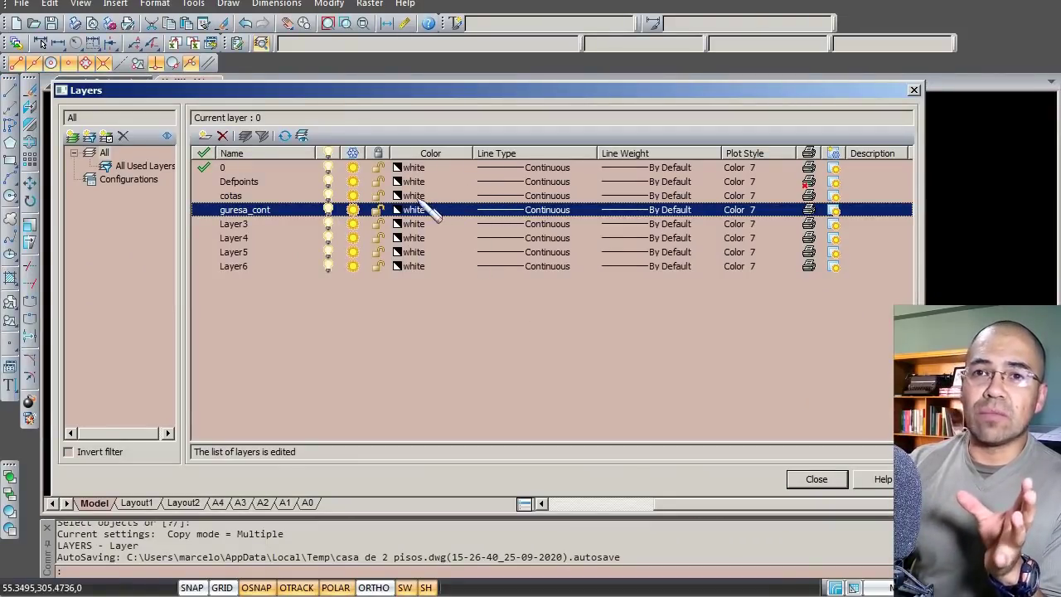
# Rename Layer3 as greusa_segm.
pyautogui.click(248, 228)
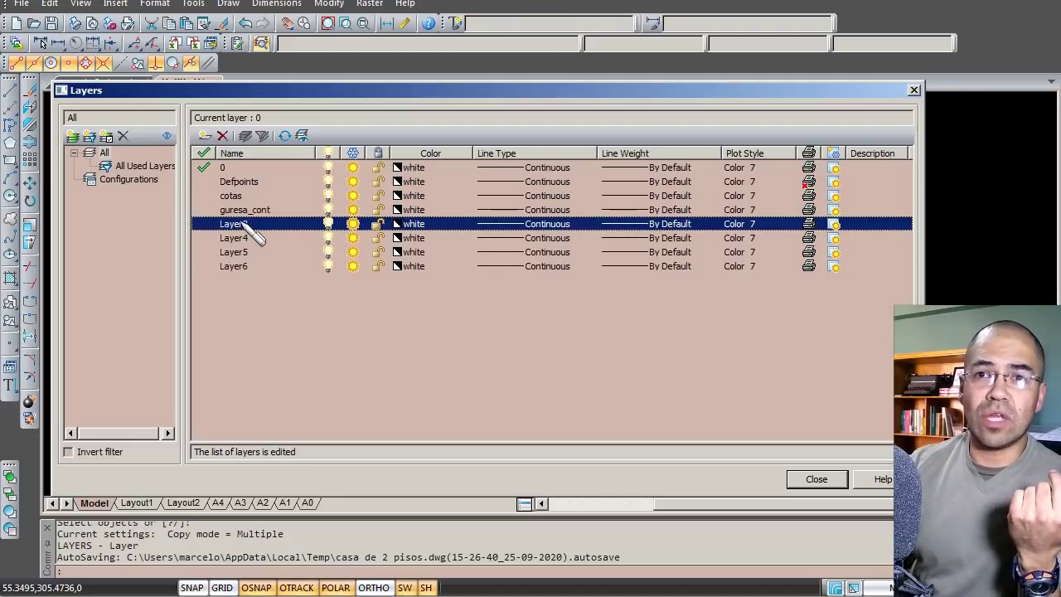
pyautogui.click(251, 231)
pyautogui.write('greusa:_')
pyautogui.press('BackSpace')
pyautogui.press('BackSpace')
pyautogui.write('_segm')
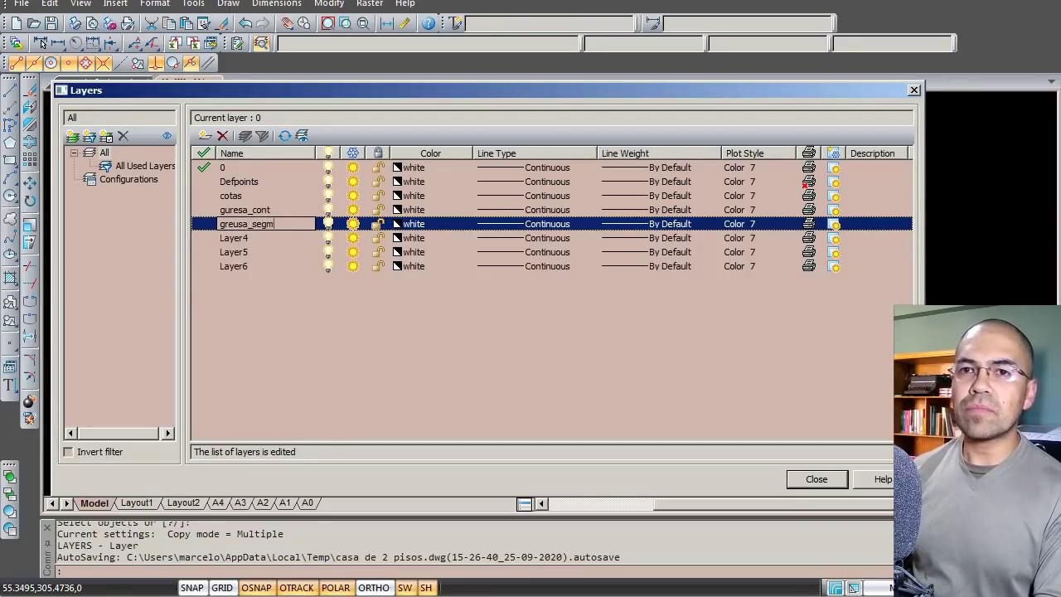
pyautogui.press('Return')
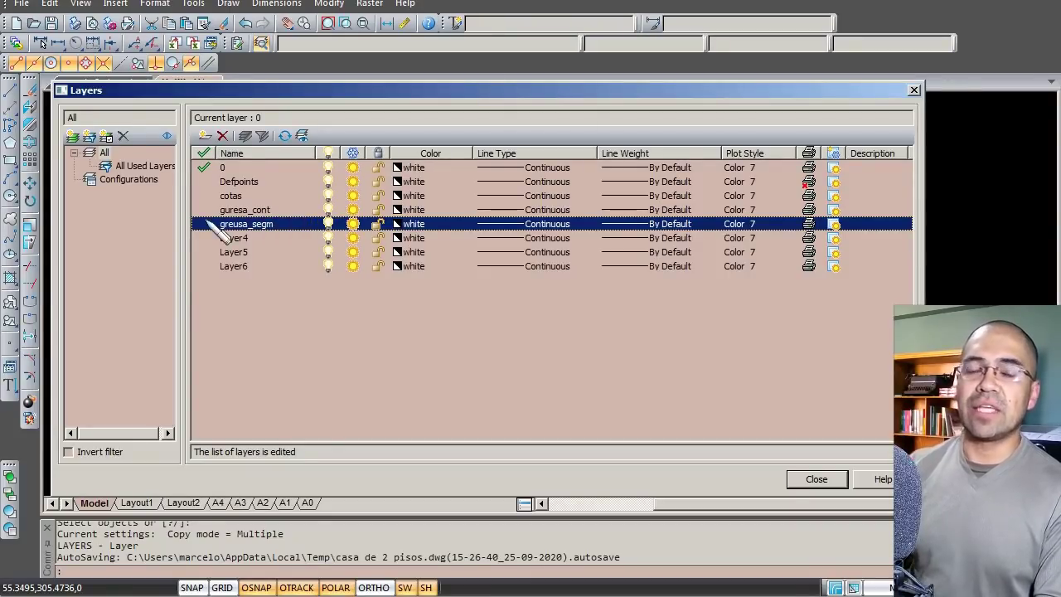
# Rename Layer4 as delgada_cont and Layer5 as delgada_segm.
pyautogui.click(254, 242)
pyautogui.click(254, 242)
pyautogui.write('delgada_cont')
pyautogui.press('Return')
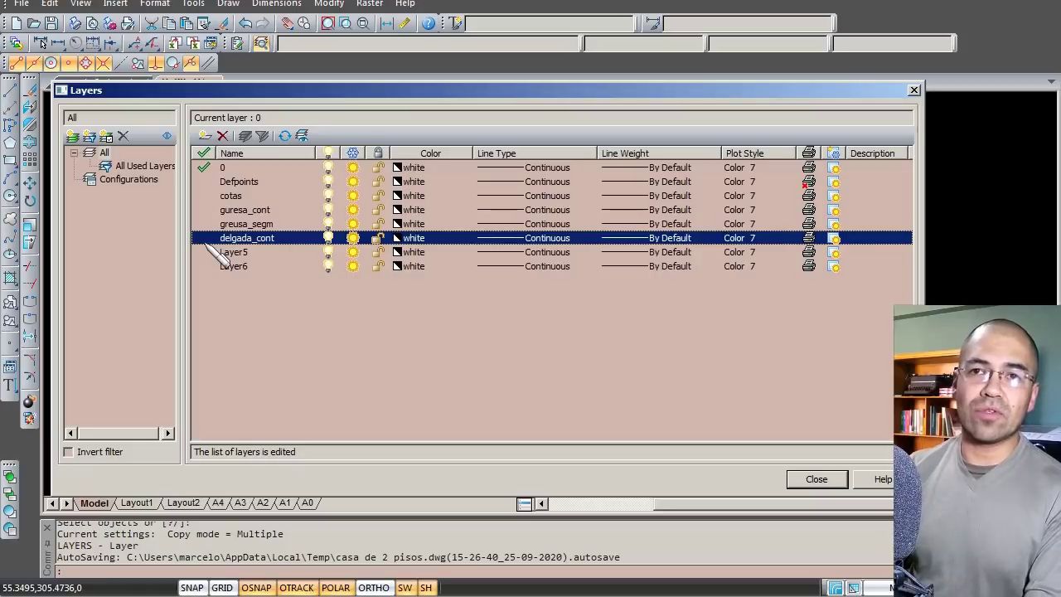
pyautogui.click(249, 266)
pyautogui.click(252, 254)
pyautogui.click(252, 252)
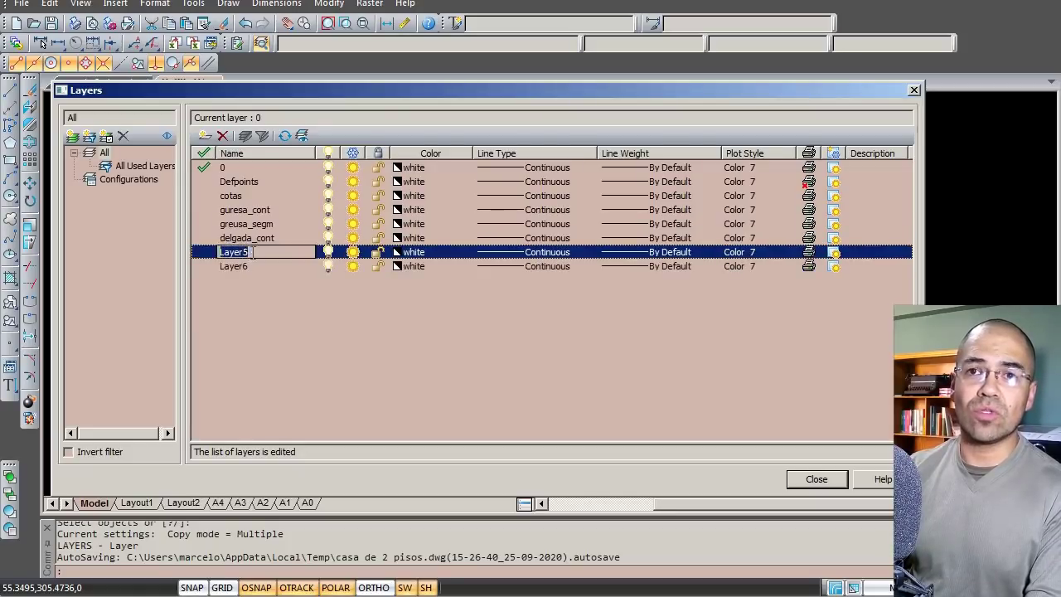
pyautogui.write('delgada_segm')
pyautogui.press('Return')
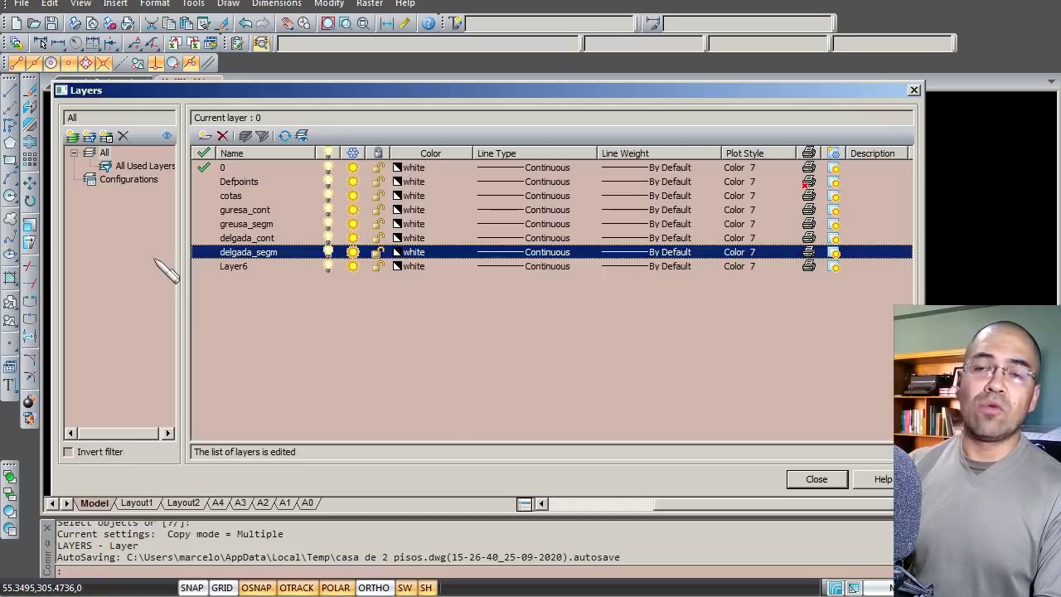
# Rename Layer6 as text.
pyautogui.click(235, 267)
pyautogui.click(235, 267)
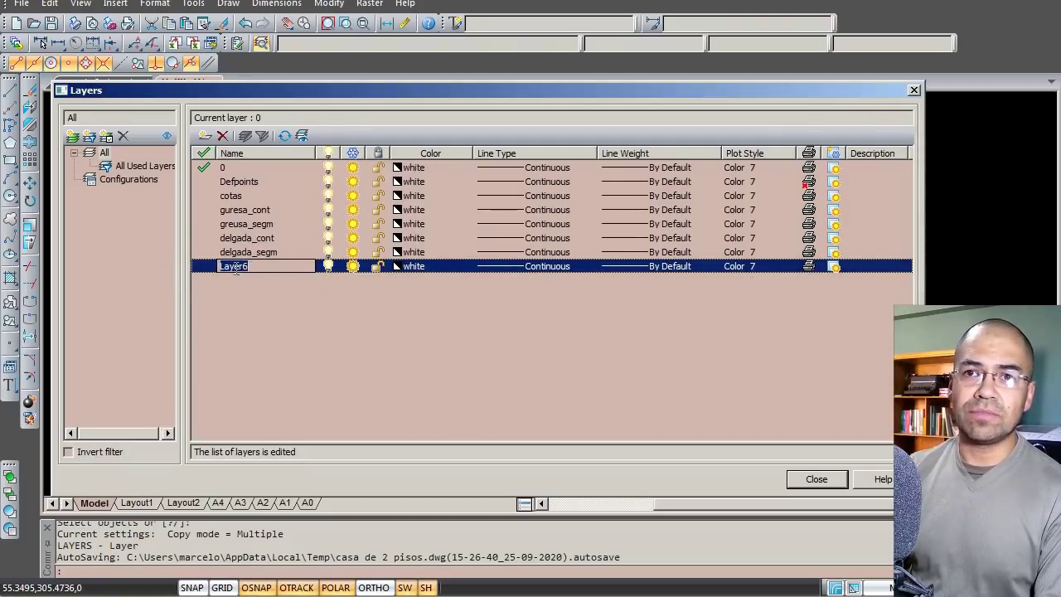
pyautogui.write('text')
pyautogui.press('Return')
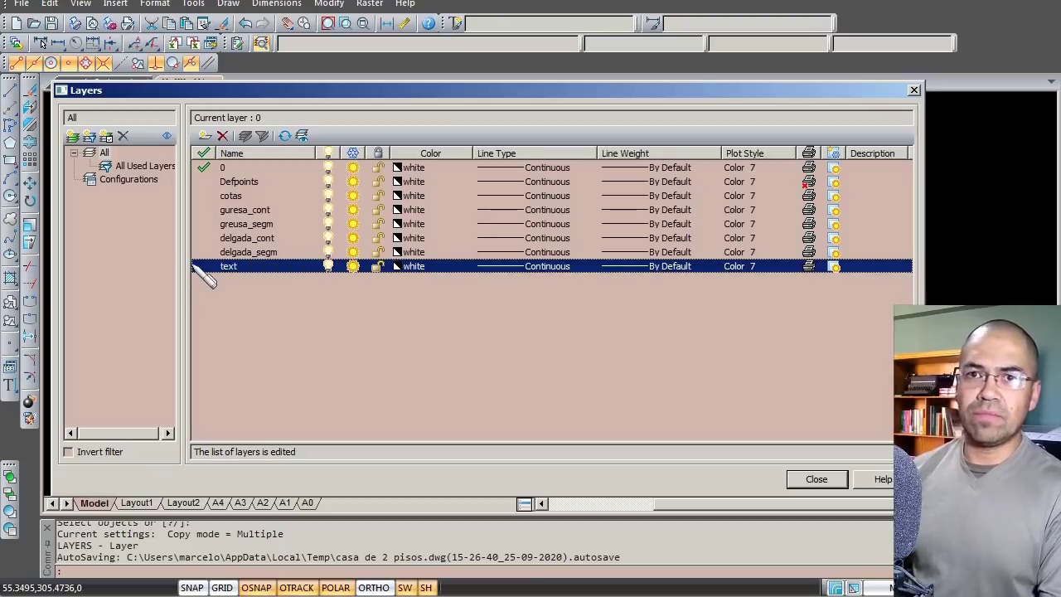
# Set the color of the cotas layer to dark red, index color 16.
pyautogui.click(396, 195)
pyautogui.click(397, 195)
pyautogui.click(454, 300)
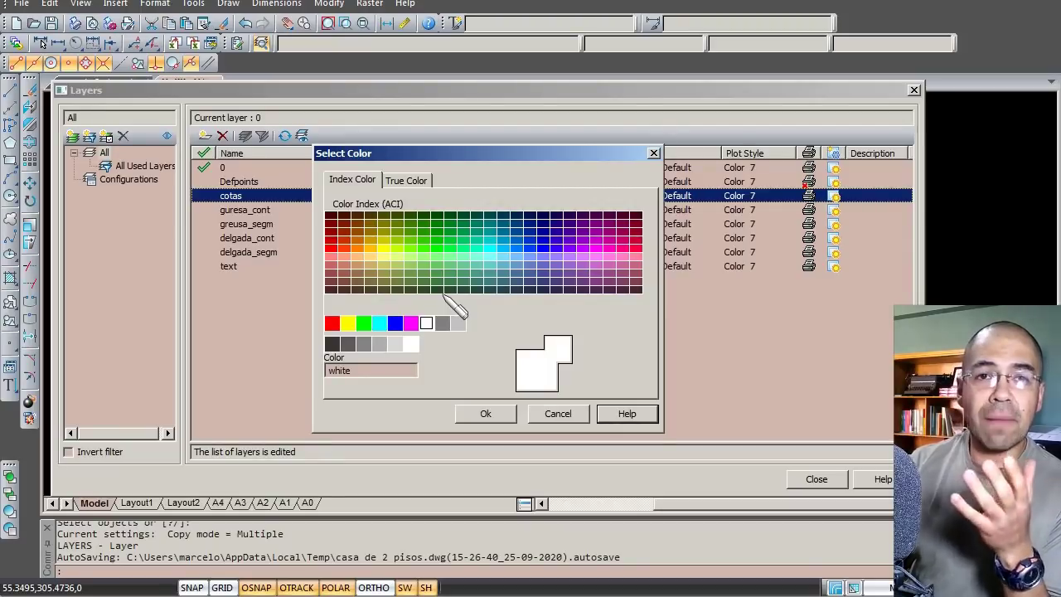
pyautogui.click(332, 221)
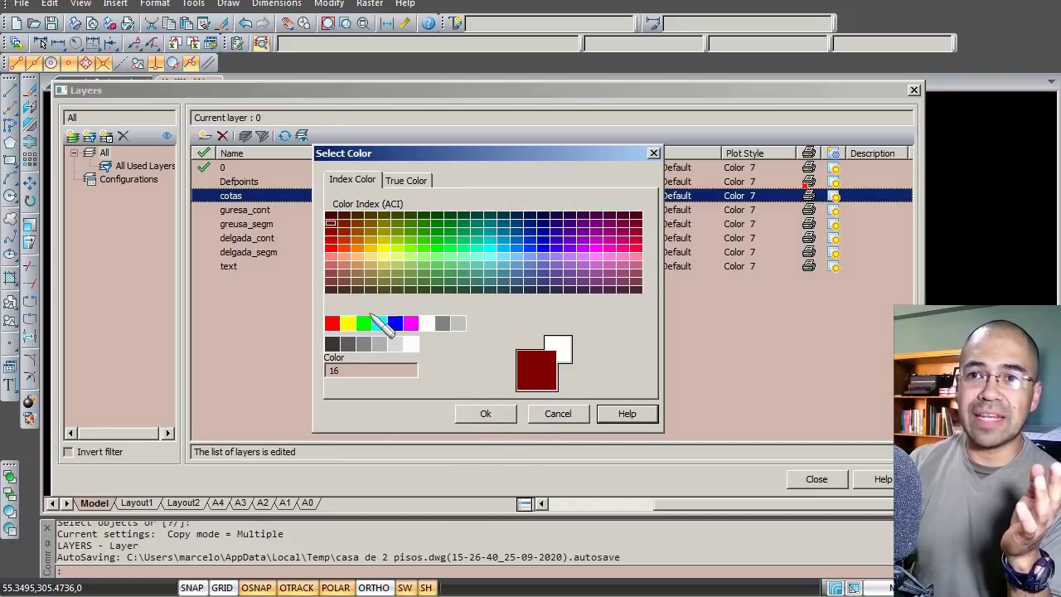
pyautogui.click(492, 414)
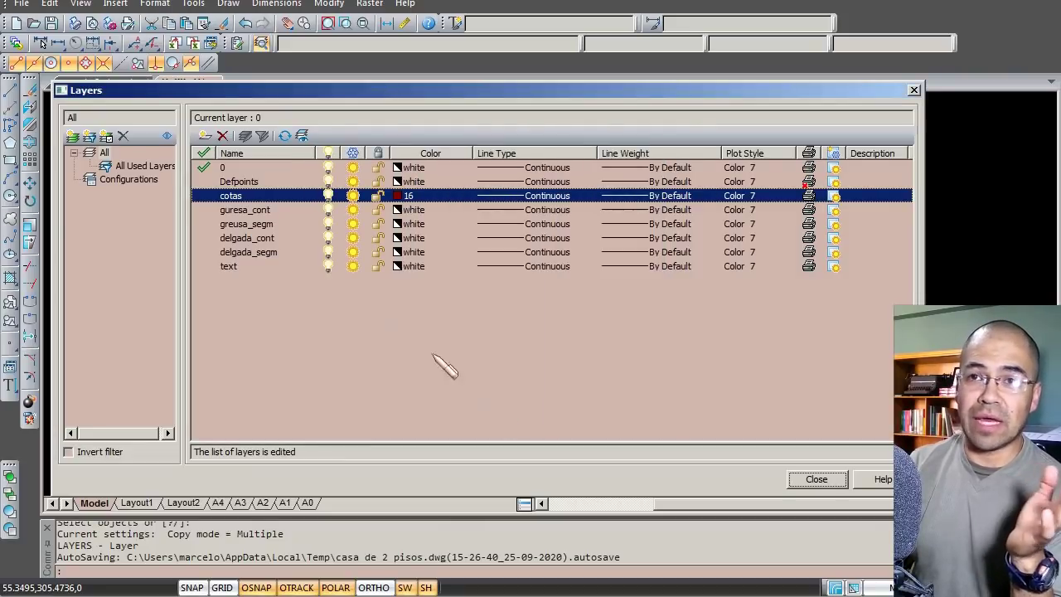
# Set the color of the guresa_cont layer to light green, index color 71.
pyautogui.click(398, 210)
pyautogui.click(399, 212)
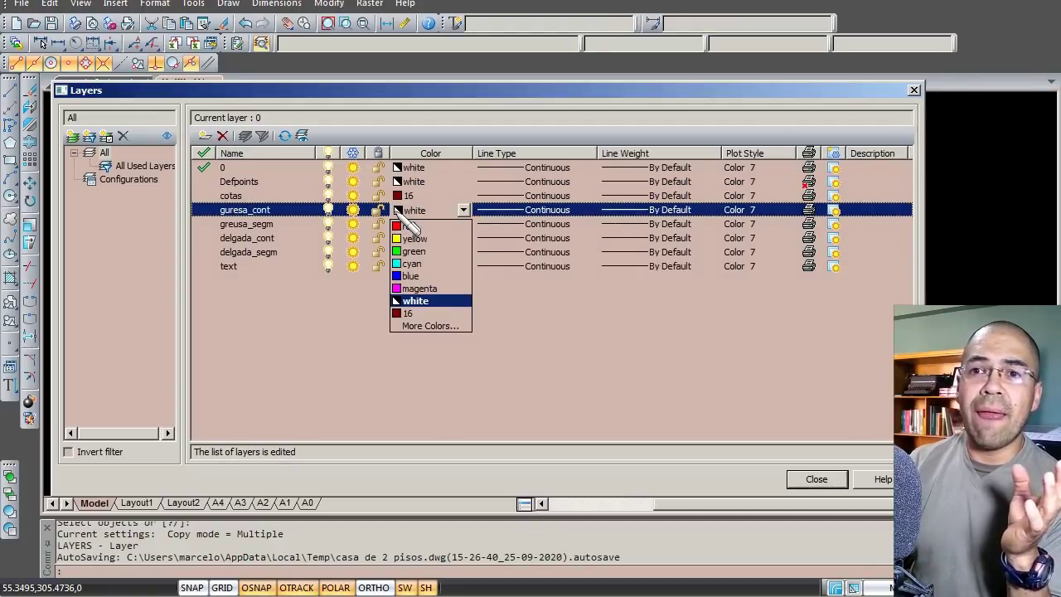
pyautogui.click(429, 324)
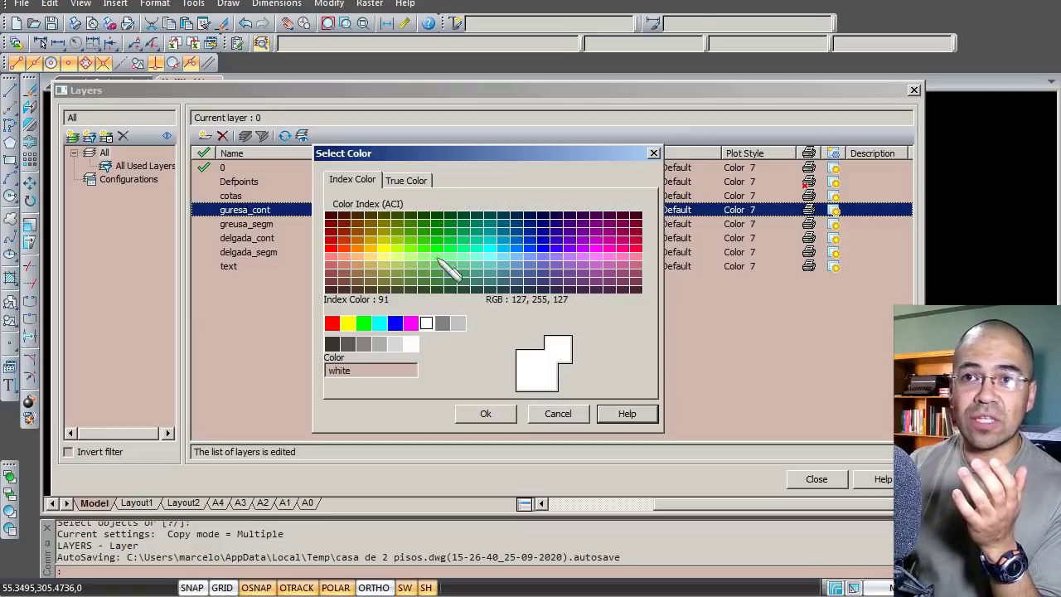
pyautogui.click(409, 258)
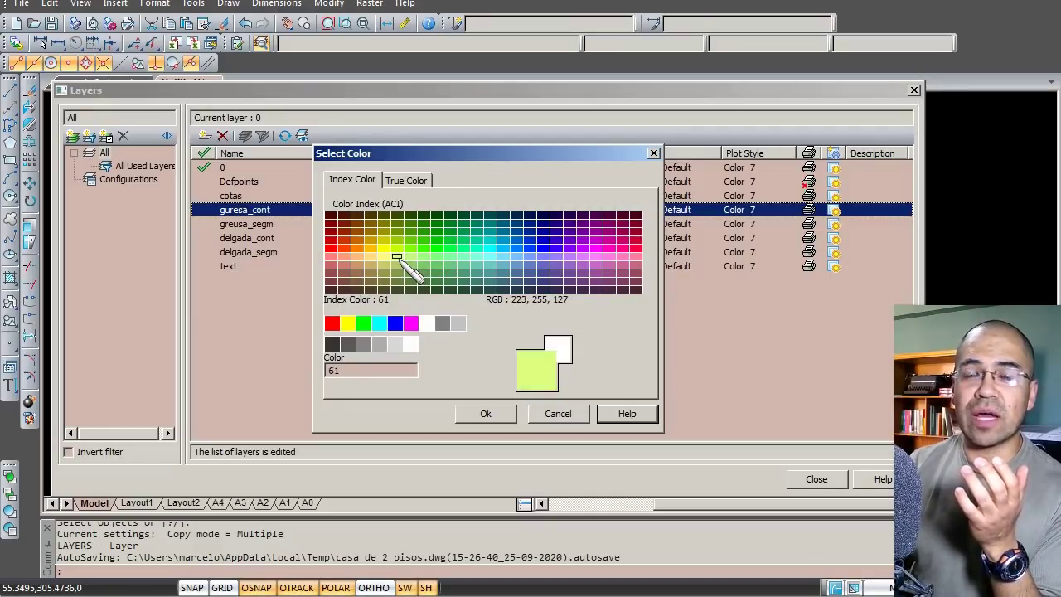
pyautogui.click(487, 419)
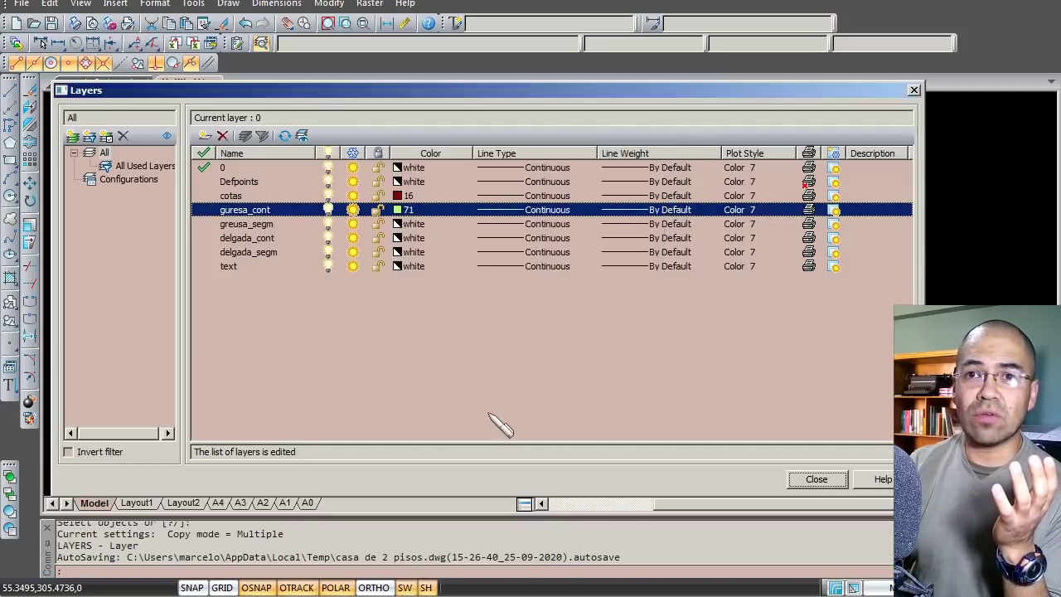
# Set the color of the greusa_segm layer to bright green, index color 110.
pyautogui.click(398, 223)
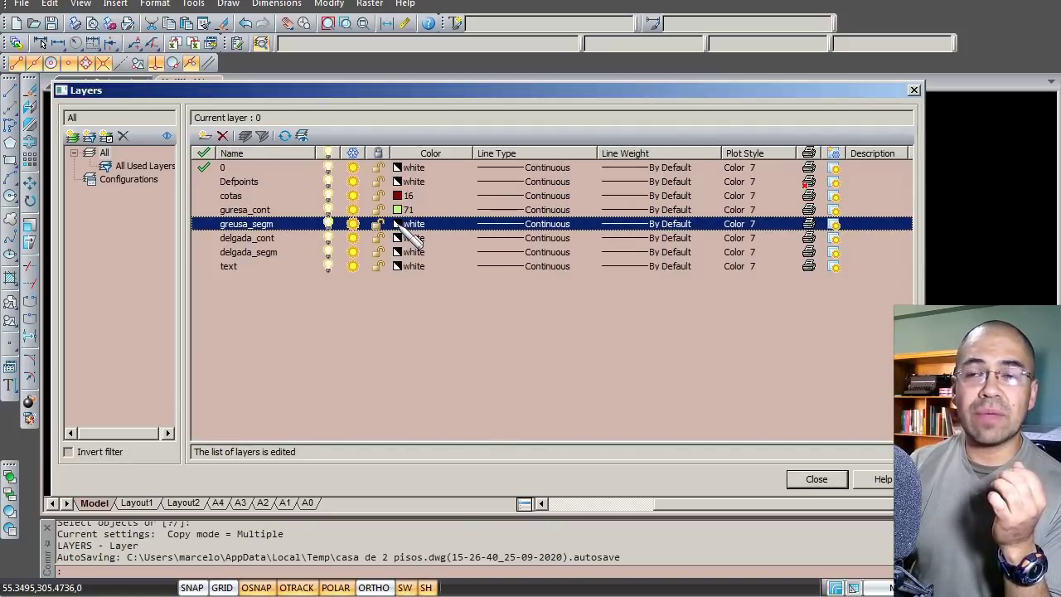
pyautogui.click(399, 223)
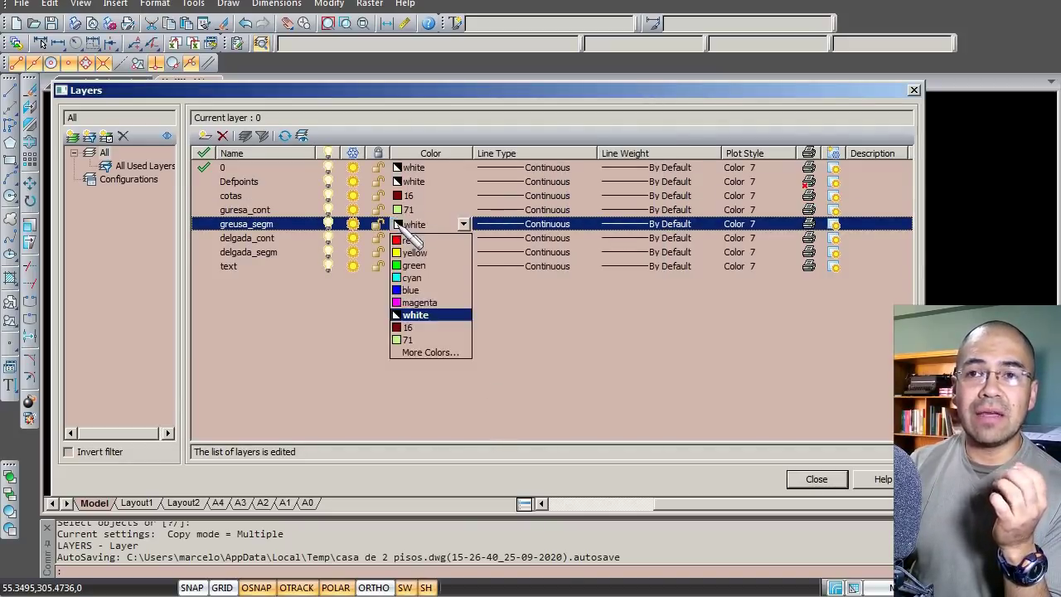
pyautogui.click(431, 353)
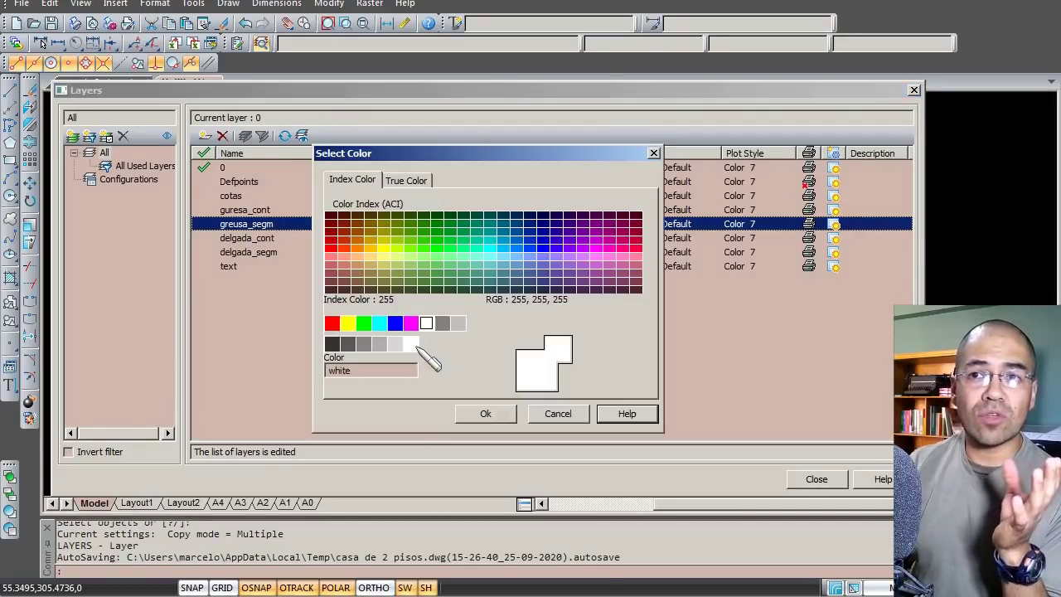
pyautogui.click(427, 250)
pyautogui.click(421, 255)
pyautogui.click(434, 256)
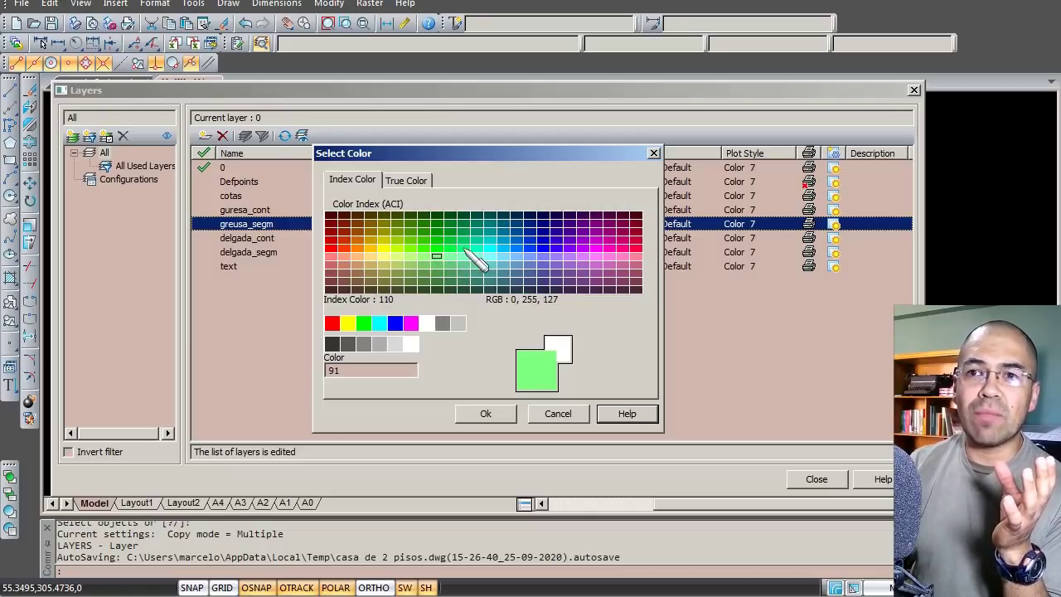
pyautogui.click(462, 249)
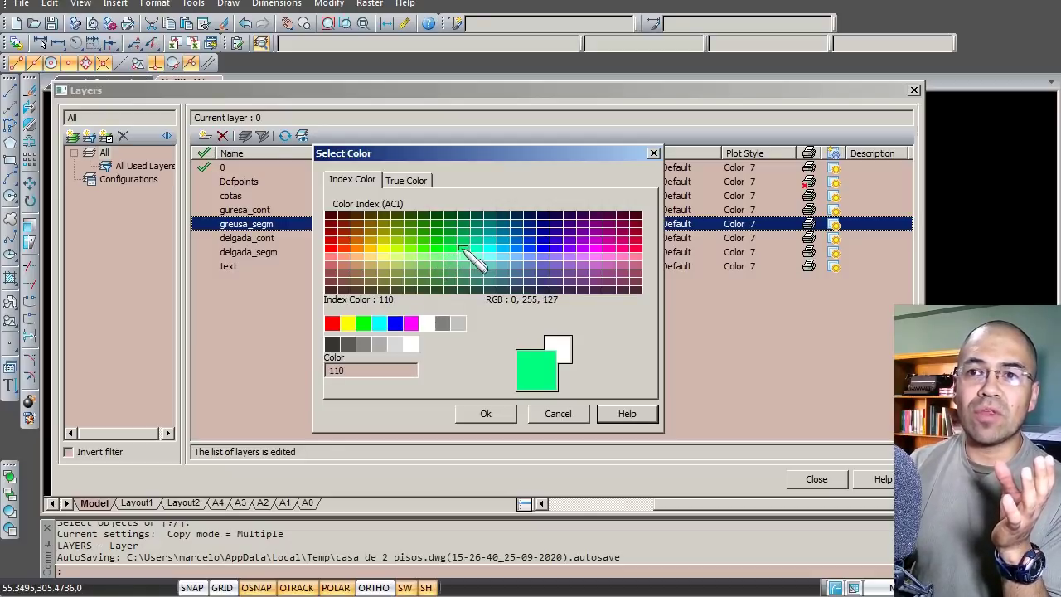
pyautogui.click(490, 413)
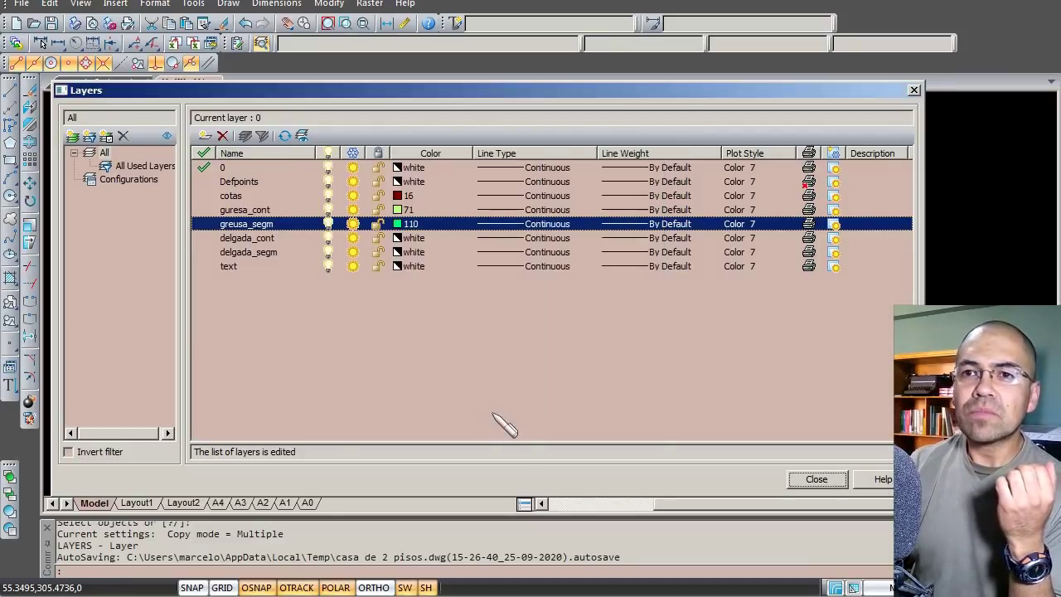
# Set the color of the delgada_cont layer to dark teal, index color 136.
pyautogui.click(405, 239)
pyautogui.click(405, 238)
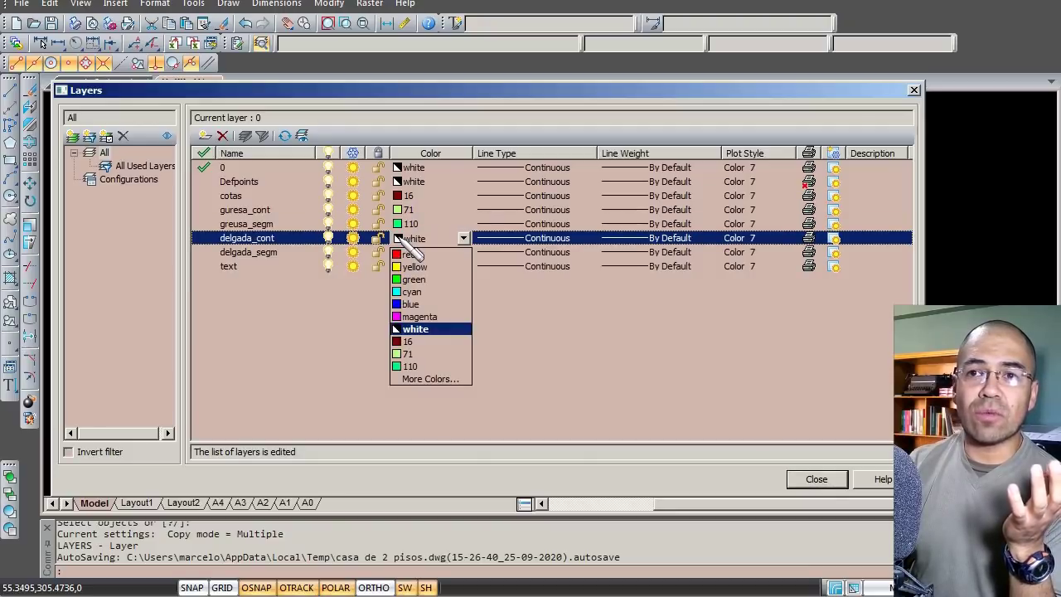
pyautogui.click(418, 380)
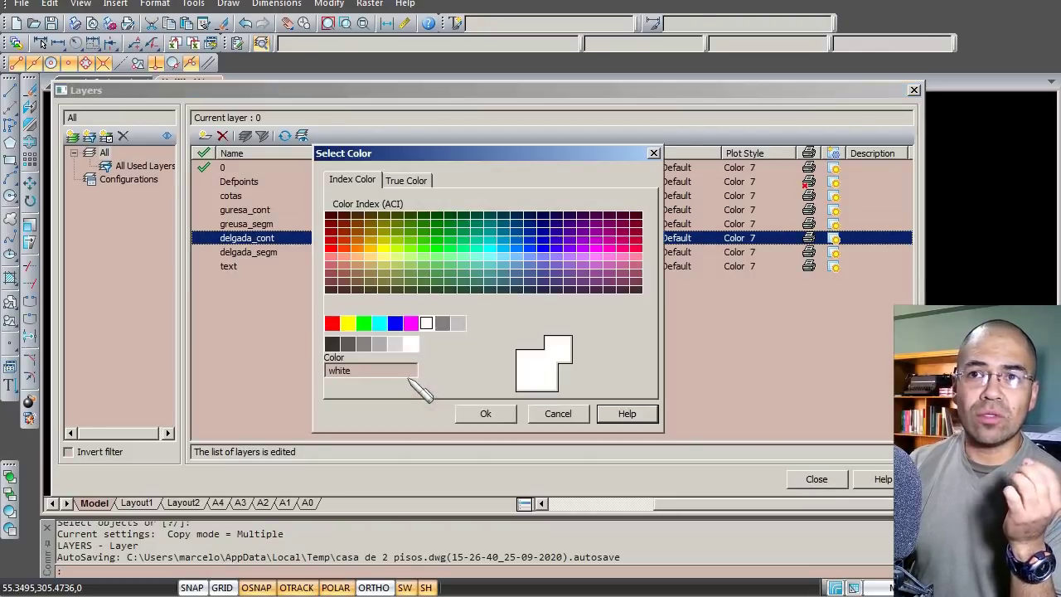
pyautogui.click(397, 218)
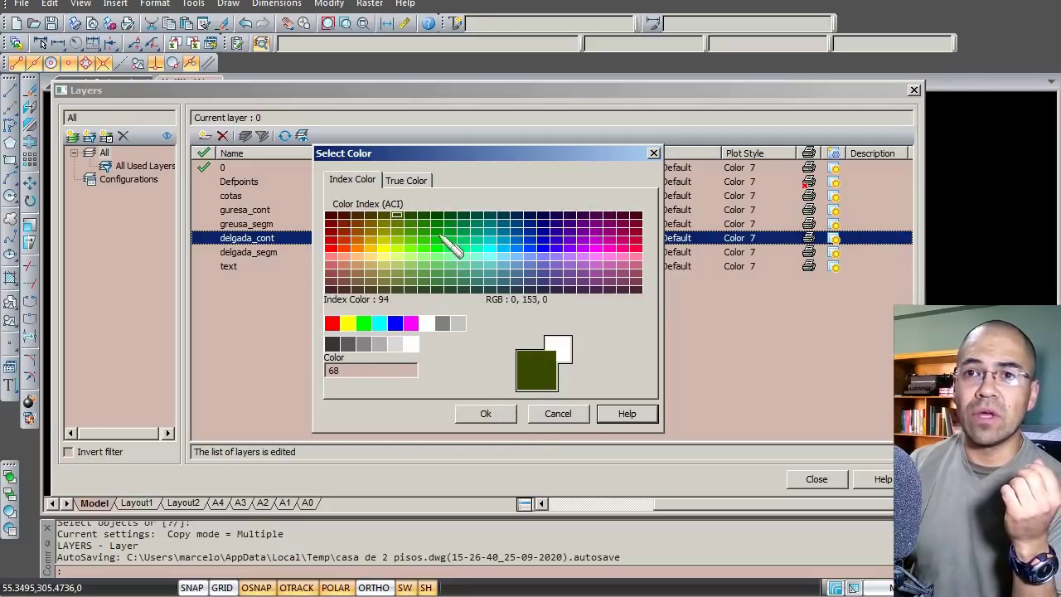
pyautogui.click(490, 223)
pyautogui.click(489, 414)
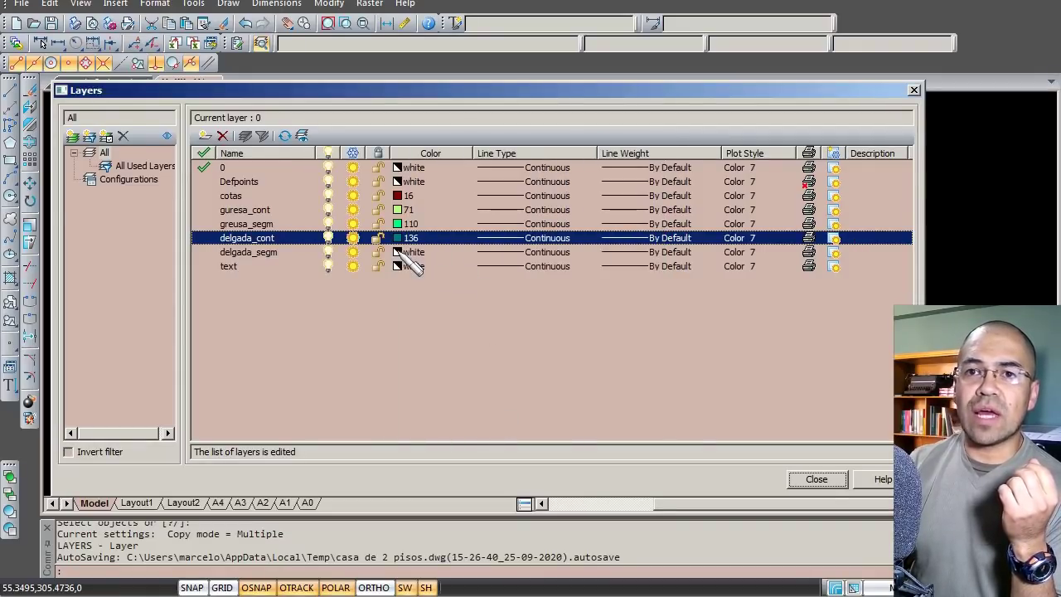
# Set the color of the delgada_segm layer to dark green, index color 108.
pyautogui.click(403, 253)
pyautogui.click(402, 254)
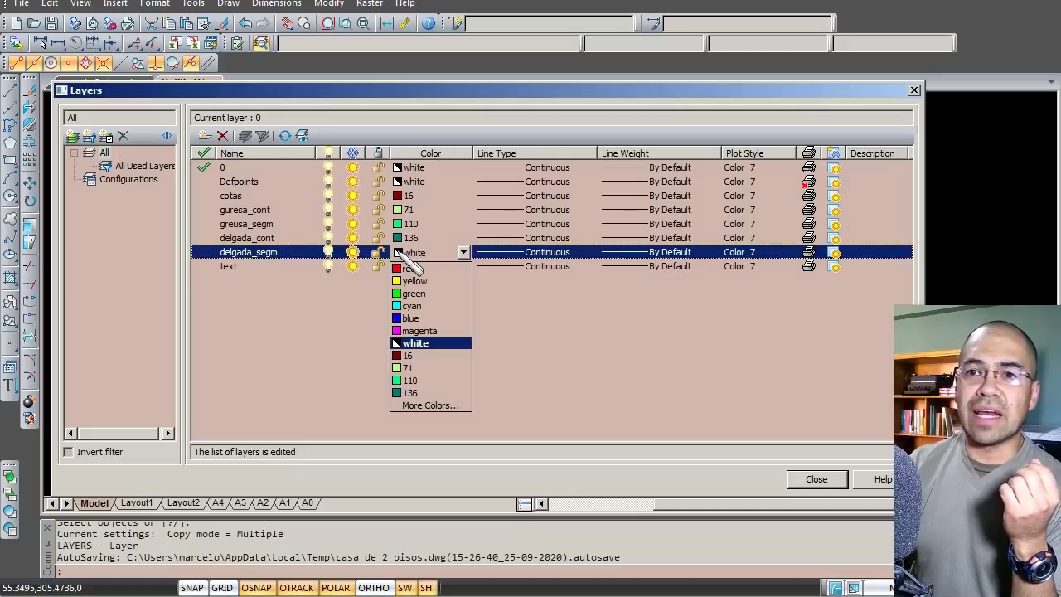
pyautogui.click(430, 406)
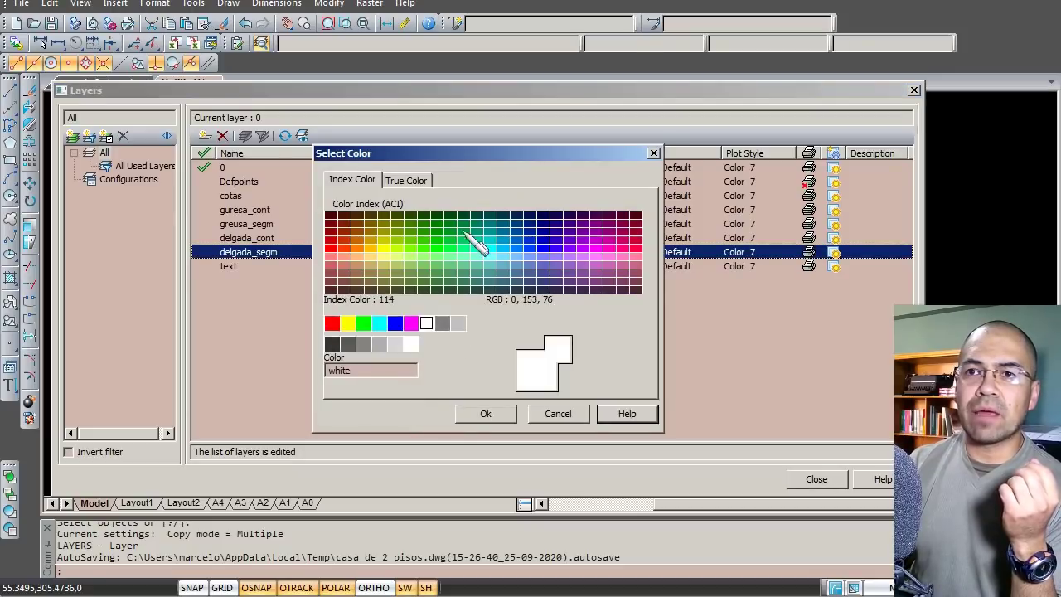
pyautogui.click(512, 226)
pyautogui.click(451, 226)
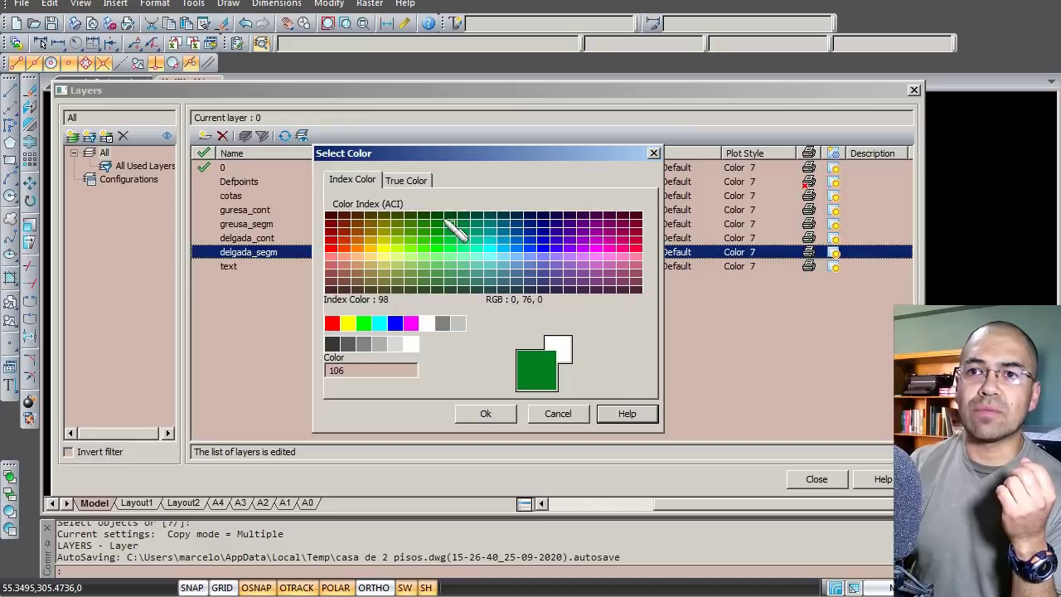
pyautogui.click(450, 216)
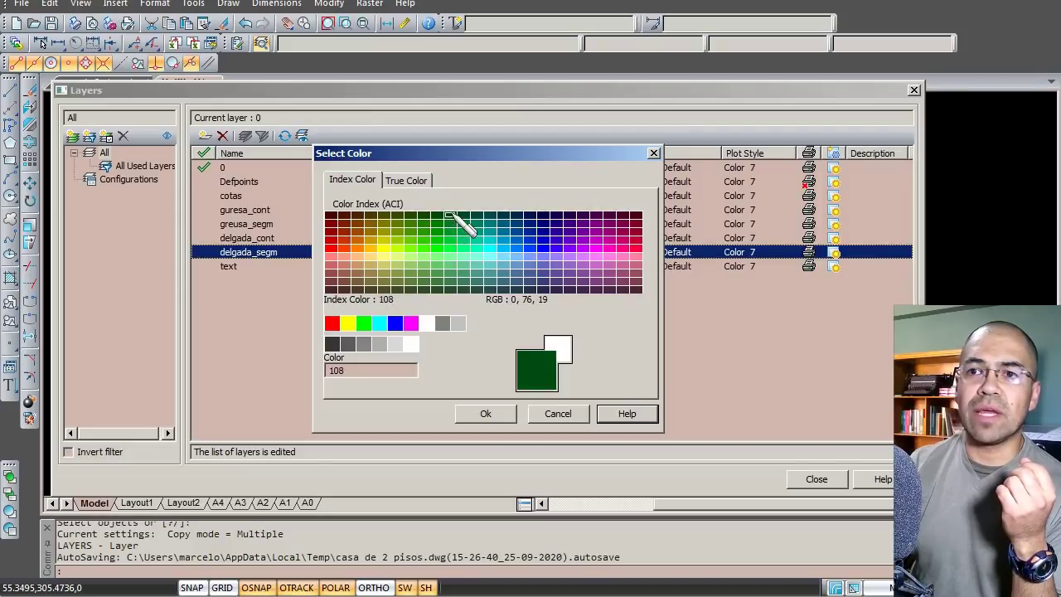
pyautogui.click(488, 414)
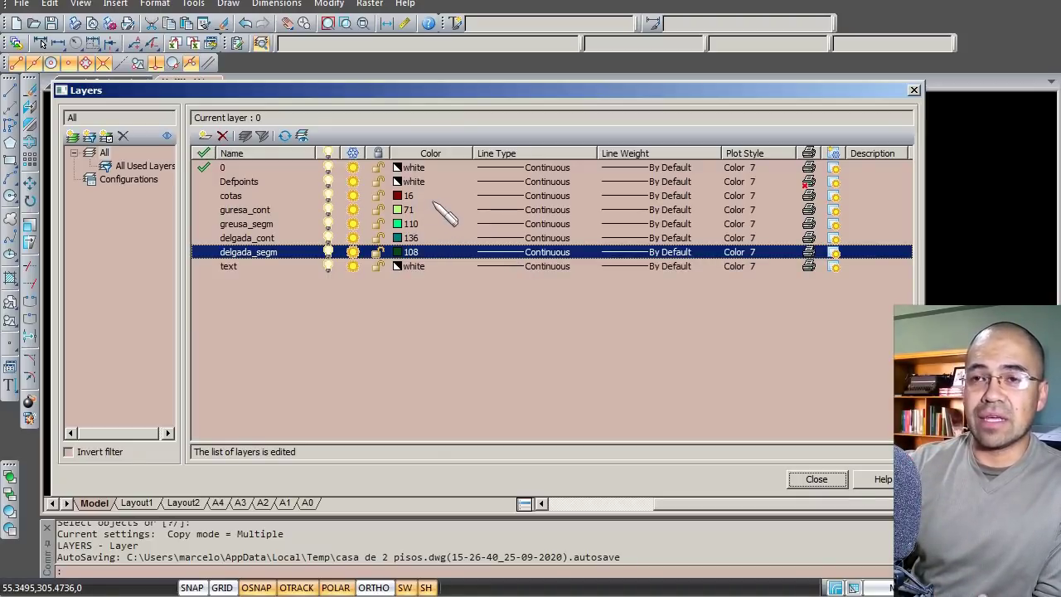
# Set the line weight of the cotas layer to 0.09 mm, keeping its line type Continuous.
pyautogui.click(630, 195)
pyautogui.click(637, 195)
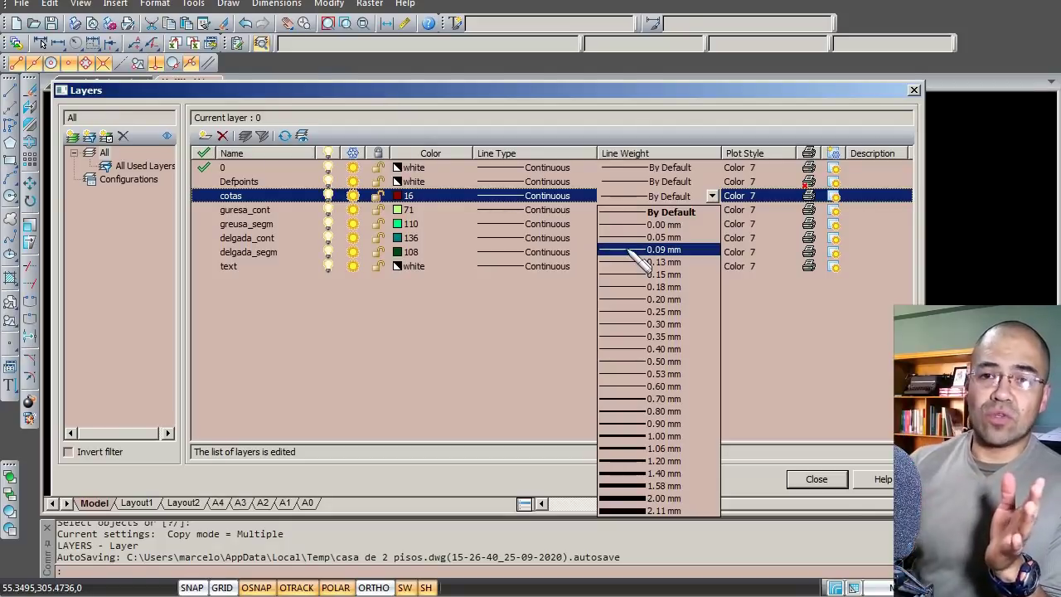
pyautogui.click(643, 287)
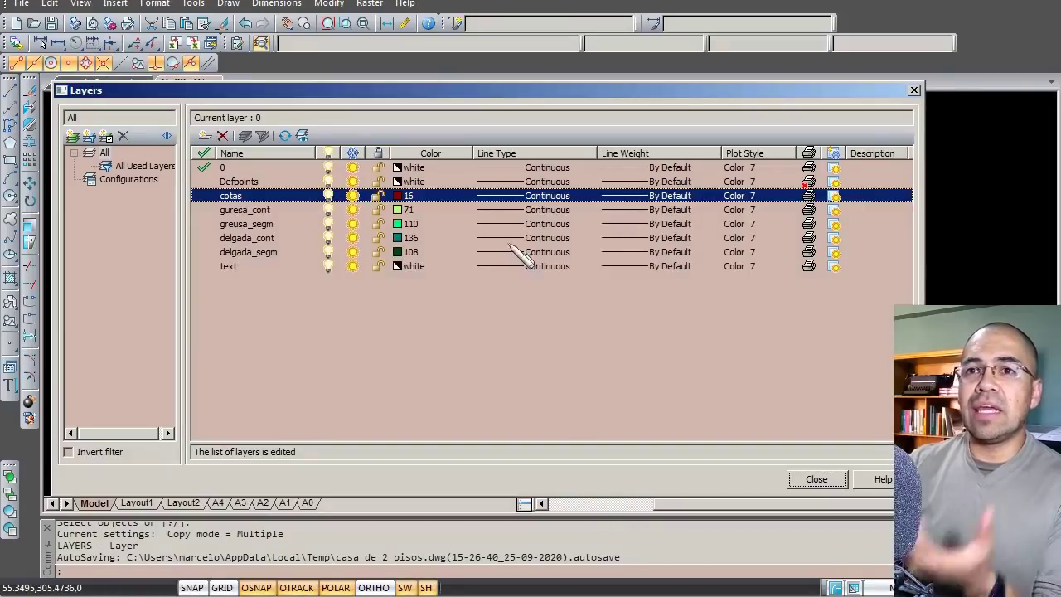
pyautogui.click(521, 197)
pyautogui.click(550, 212)
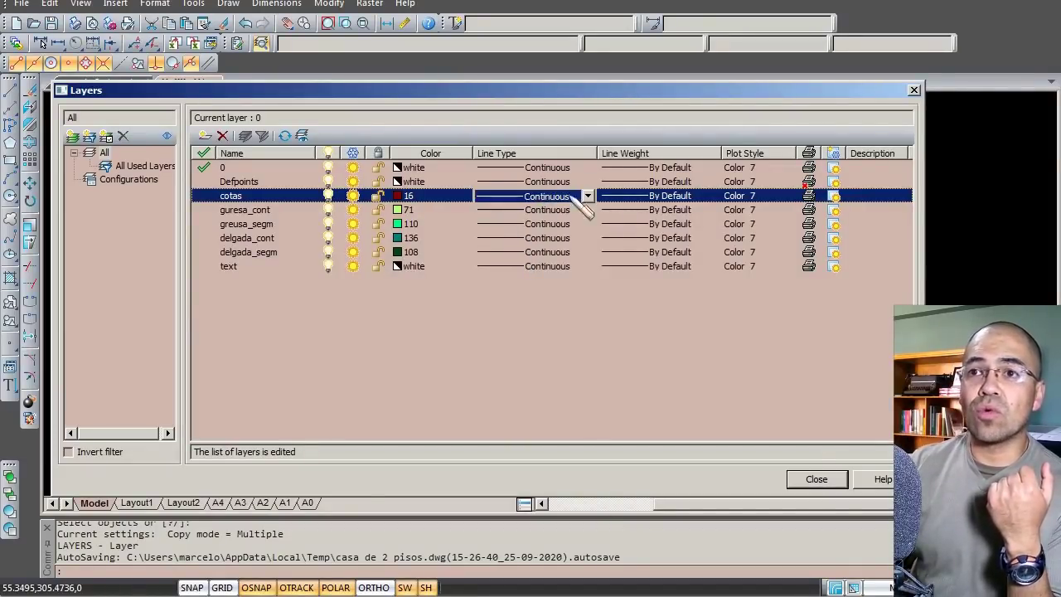
pyautogui.click(637, 198)
pyautogui.click(667, 250)
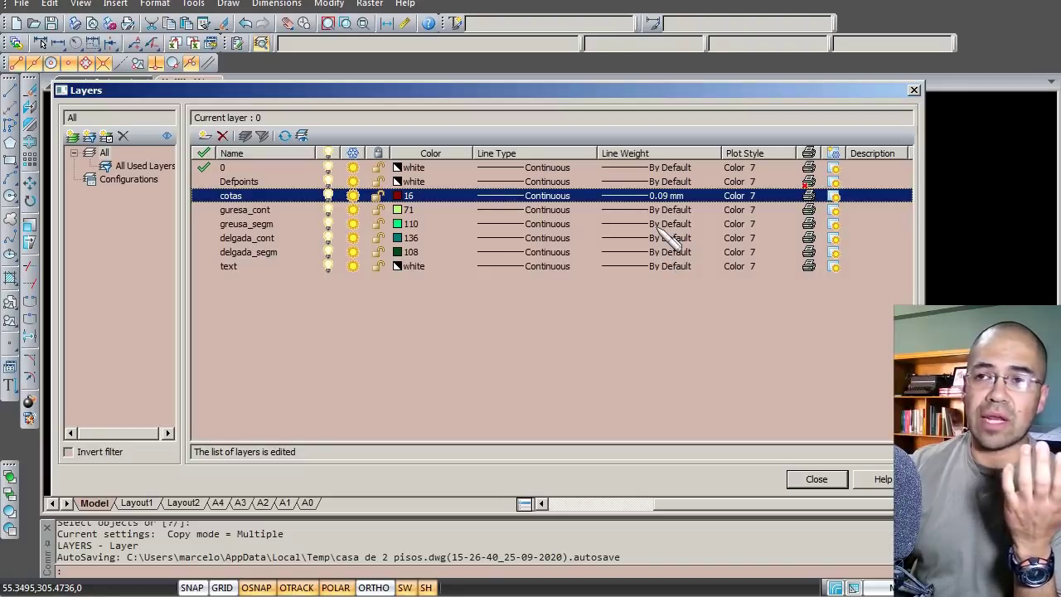
# Set the line weight of the delgada_cont and delgada_segm layers to 0.25 mm.
pyautogui.click(278, 239)
pyautogui.click(282, 253)
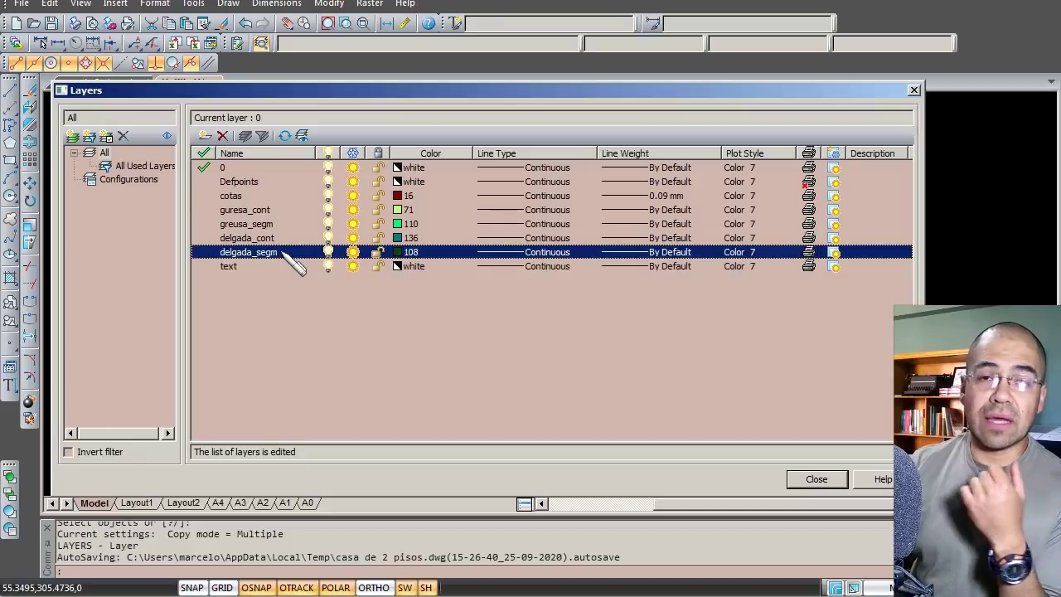
pyautogui.click(624, 238)
pyautogui.click(625, 239)
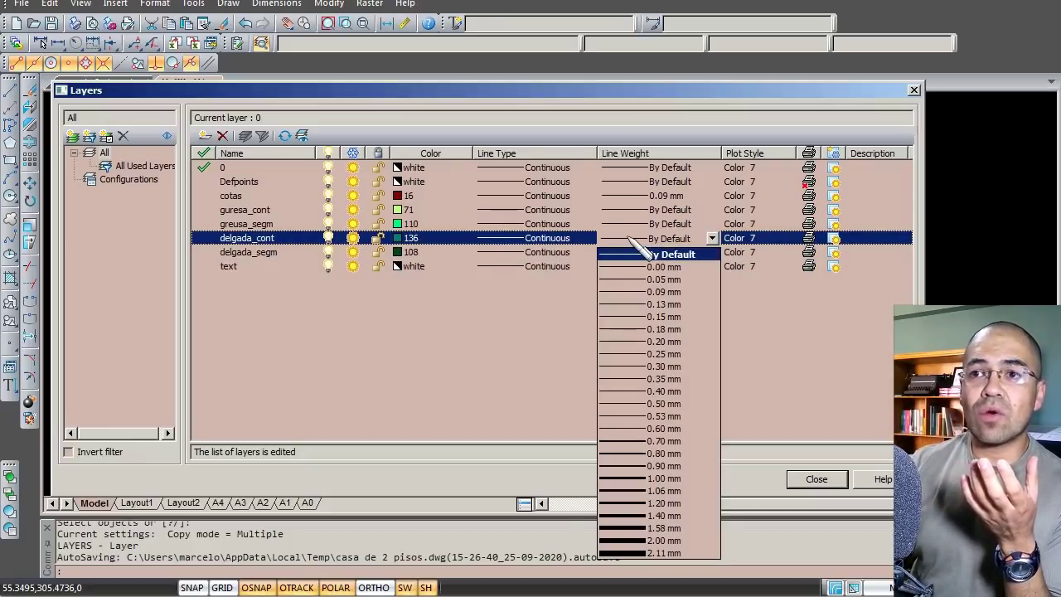
pyautogui.click(668, 356)
pyautogui.click(650, 251)
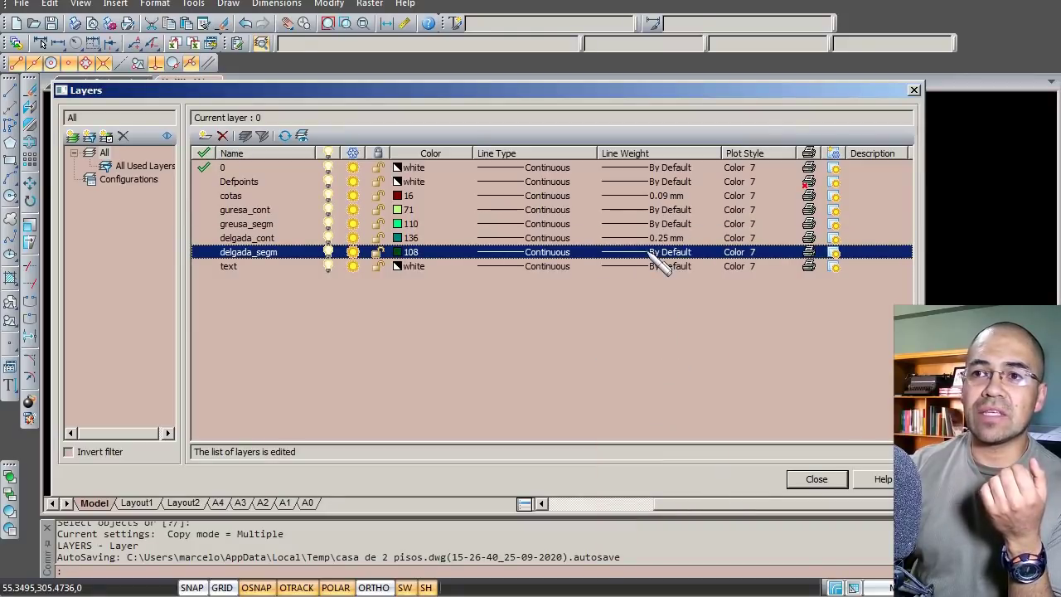
pyautogui.click(649, 251)
pyautogui.click(666, 369)
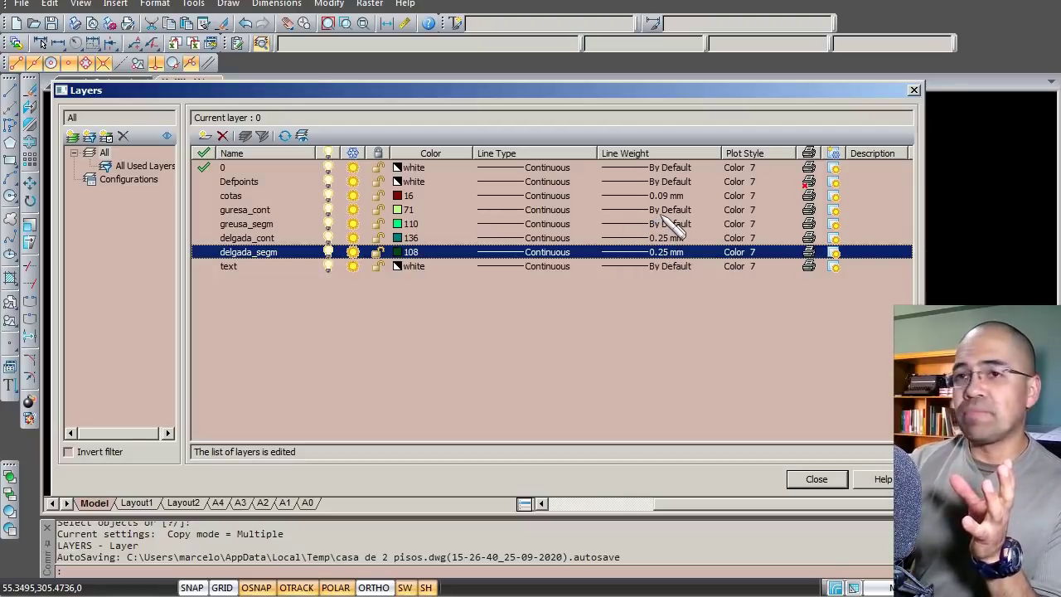
# Set the line weight of the guresa_cont layer to 0.70 mm.
pyautogui.click(637, 210)
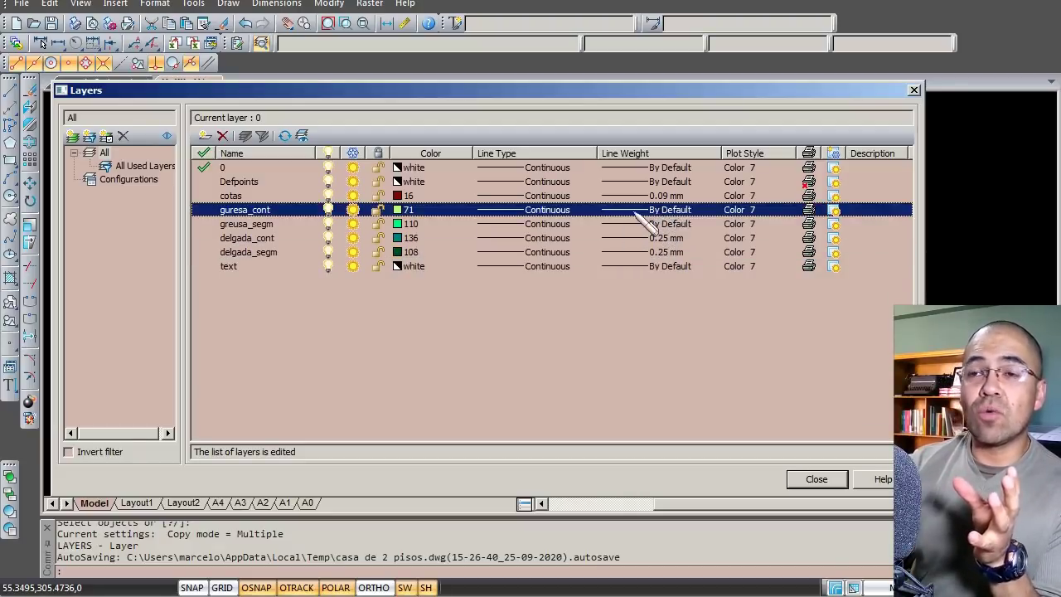
pyautogui.click(634, 210)
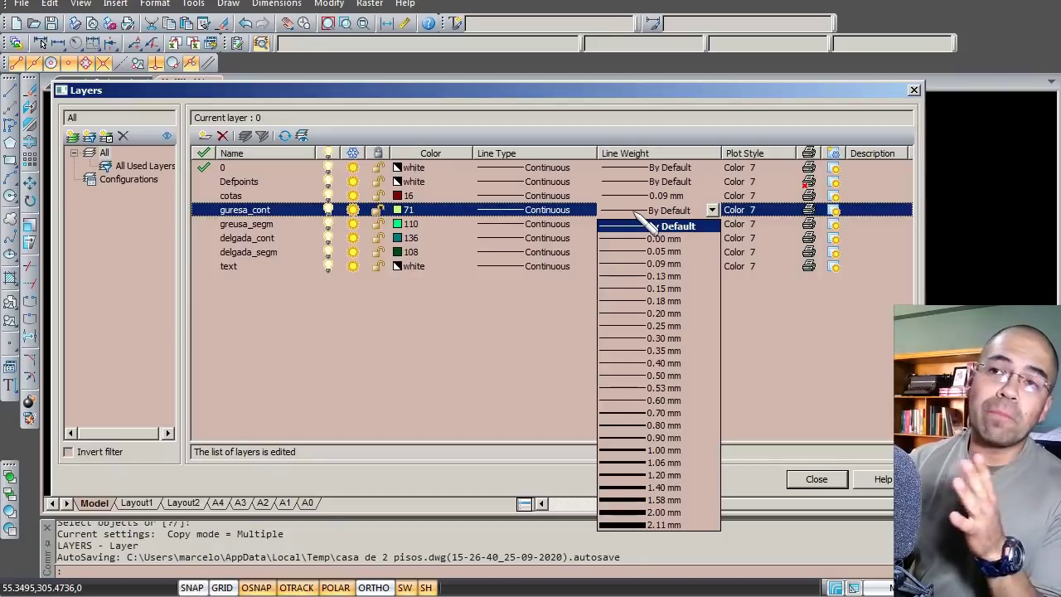
pyautogui.click(655, 425)
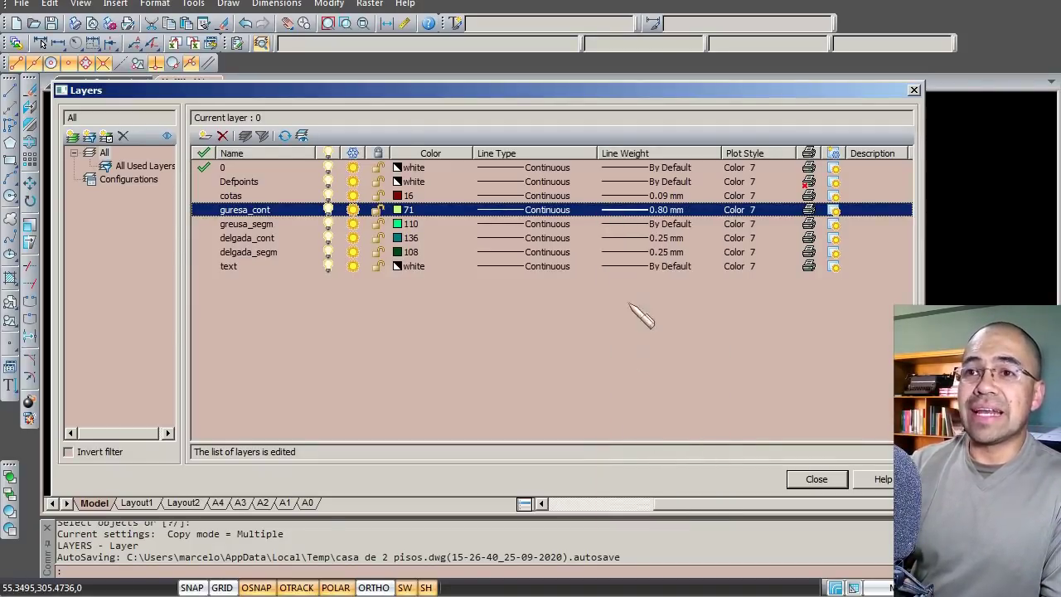
pyautogui.click(631, 222)
pyautogui.click(632, 220)
pyautogui.click(627, 214)
pyautogui.click(629, 213)
pyautogui.click(629, 213)
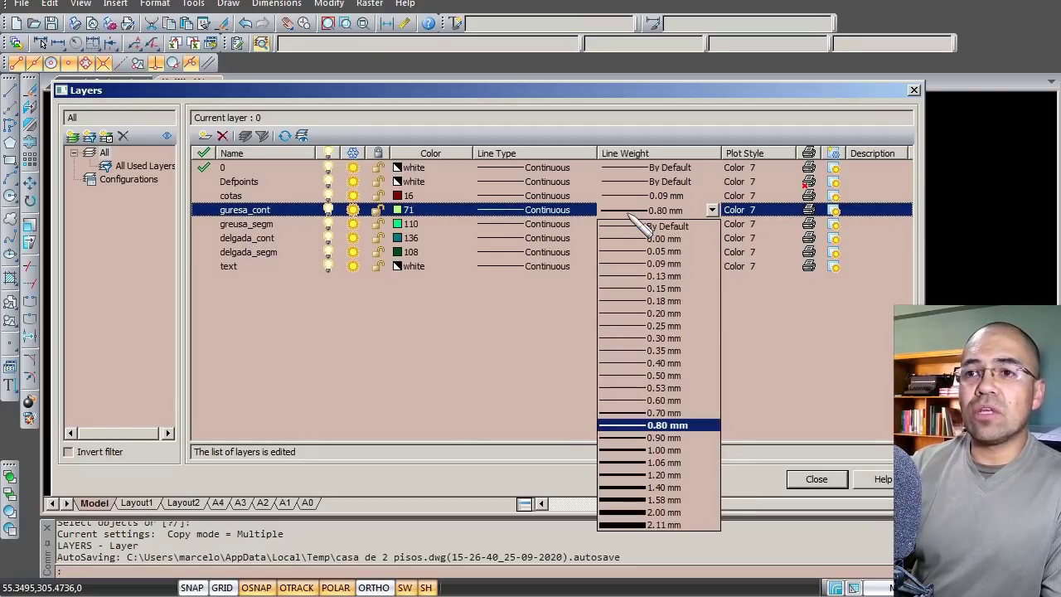
pyautogui.click(624, 407)
# Set the line weight of the greusa_segm layer to 0.70 mm.
pyautogui.click(617, 224)
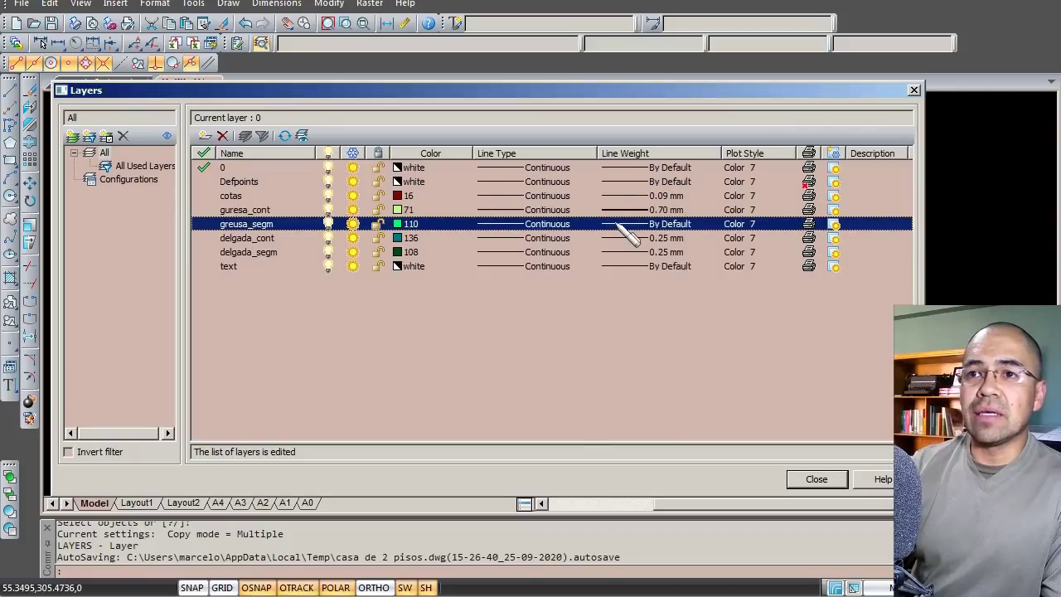
pyautogui.click(623, 224)
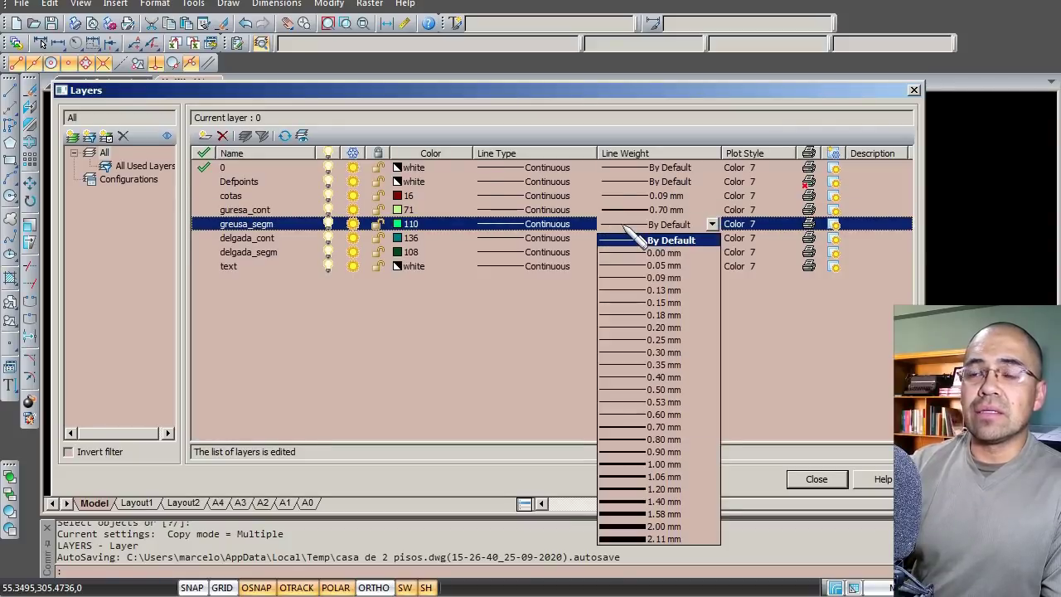
pyautogui.click(622, 426)
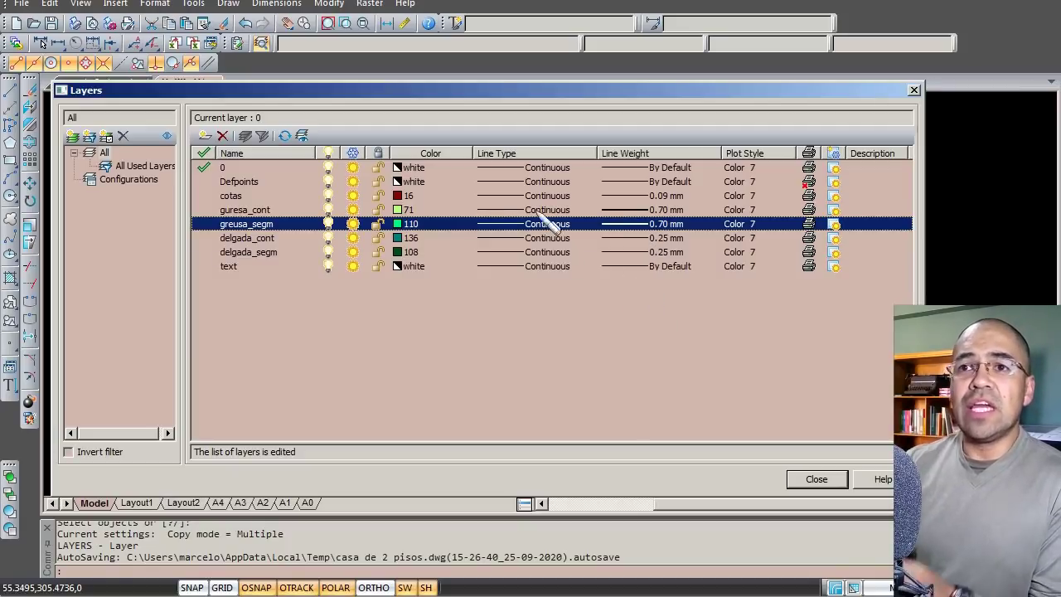
# Check which line types are available for the greusa_segm layer and close the layer manager.
pyautogui.click(507, 223)
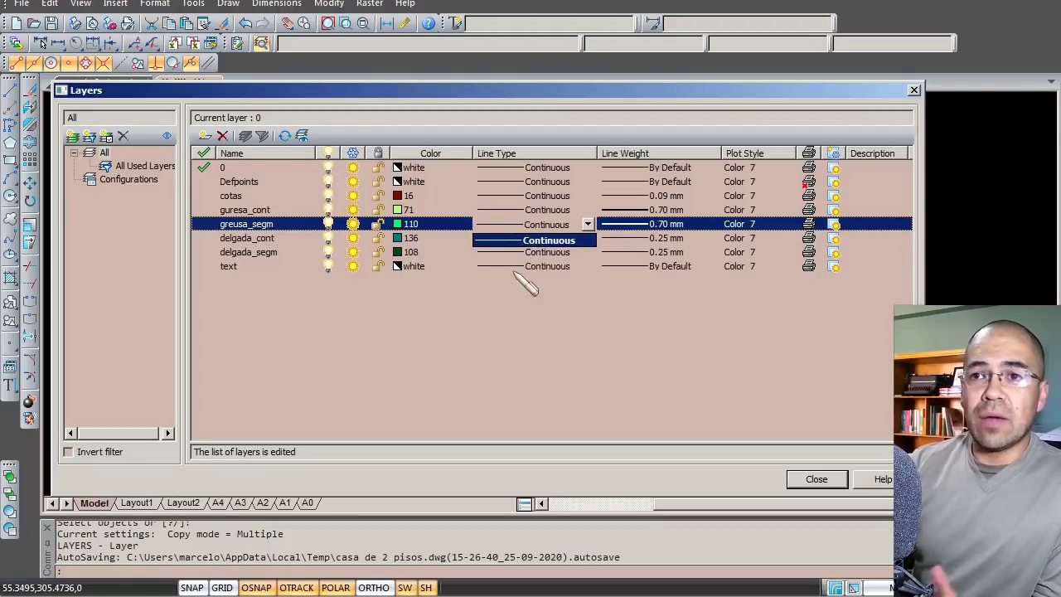
pyautogui.click(518, 264)
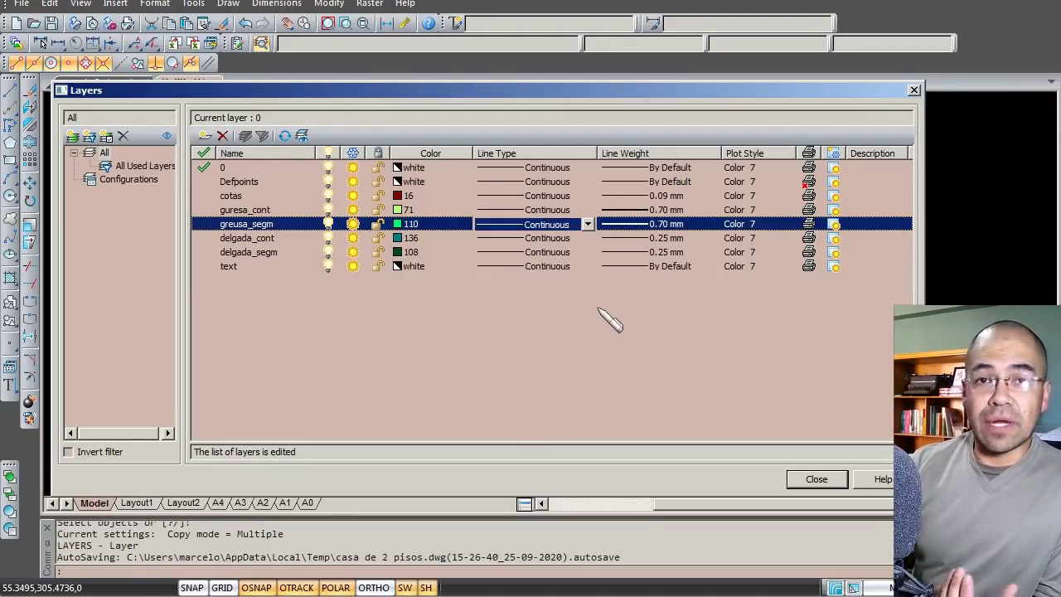
pyautogui.click(817, 479)
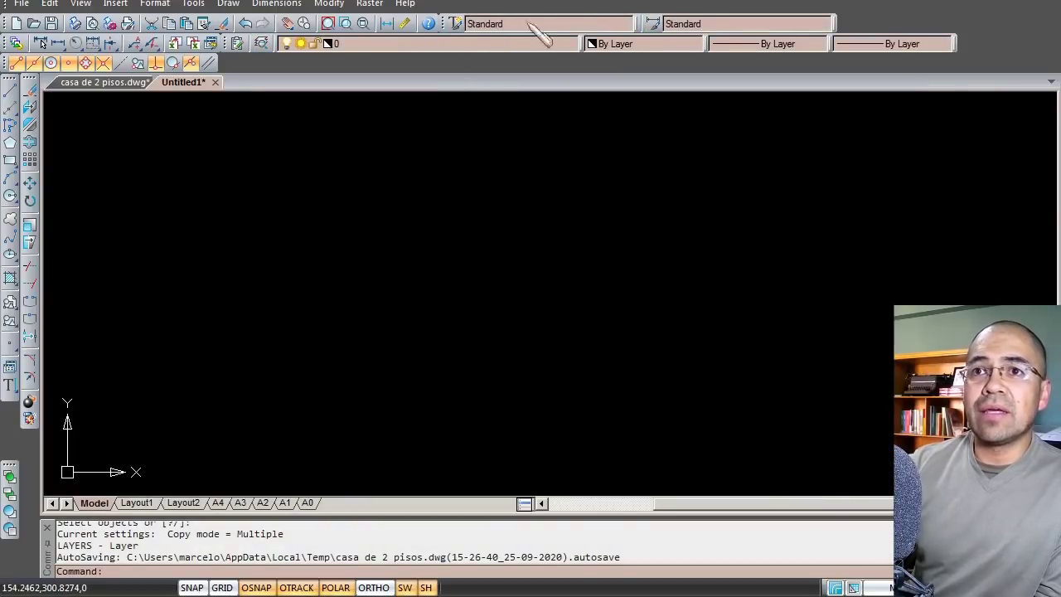
# Load the DASHED linetype from the ncad-iso.lin file into the drawing's linetype manager.
pyautogui.click(156, 3)
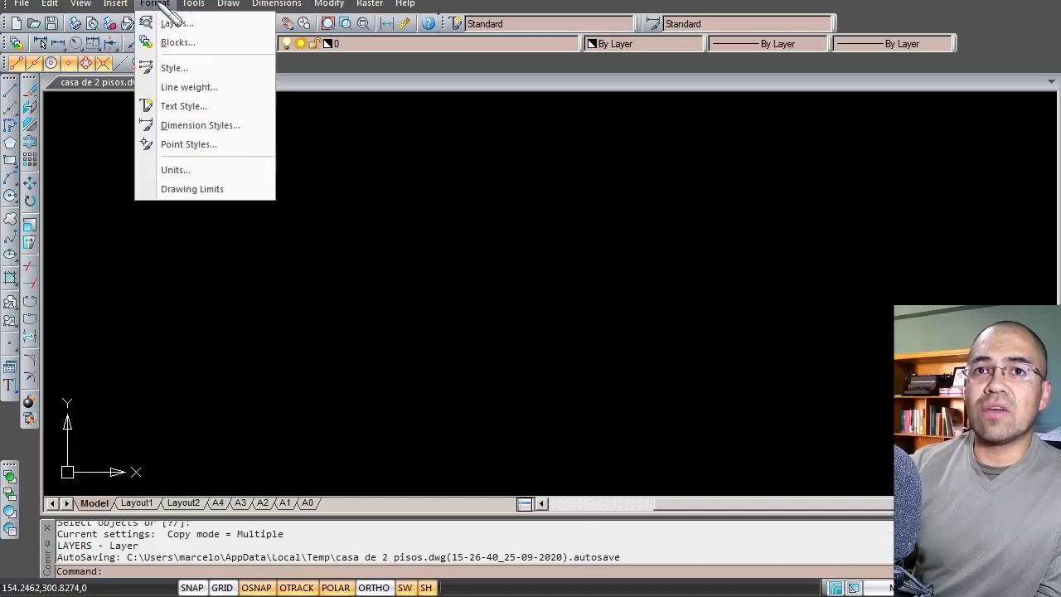
pyautogui.click(172, 70)
pyautogui.click(716, 170)
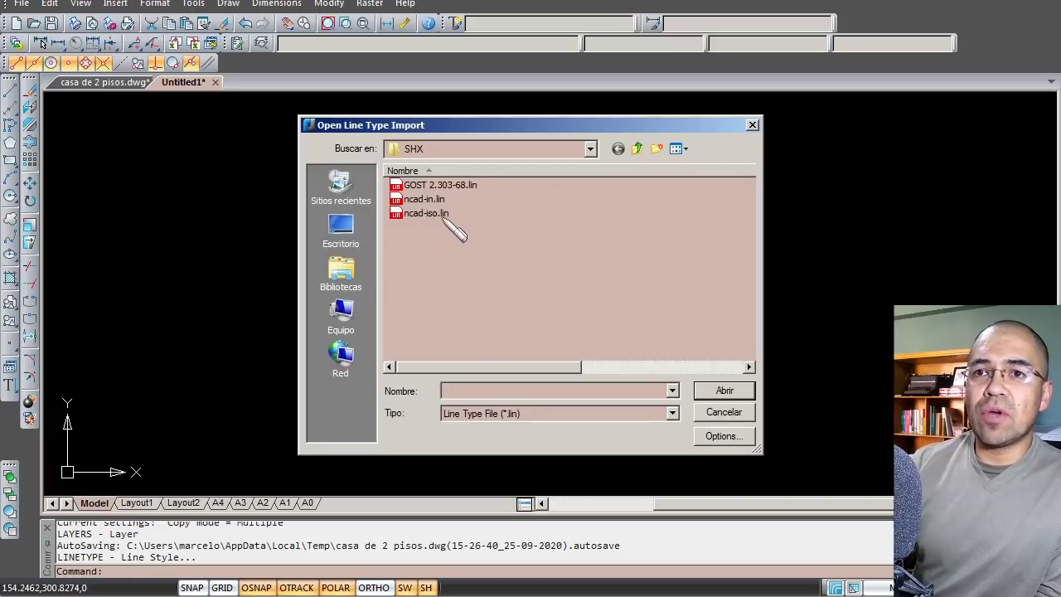
pyautogui.click(437, 214)
pyautogui.click(733, 392)
pyautogui.moveTo(676, 204); pyautogui.dragTo(682, 256)
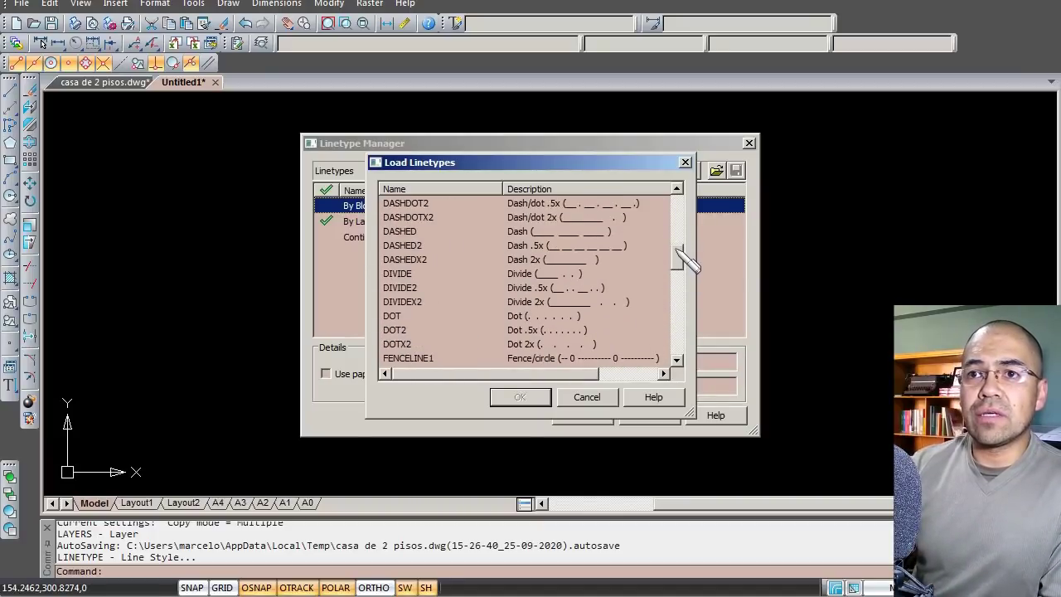
pyautogui.click(425, 233)
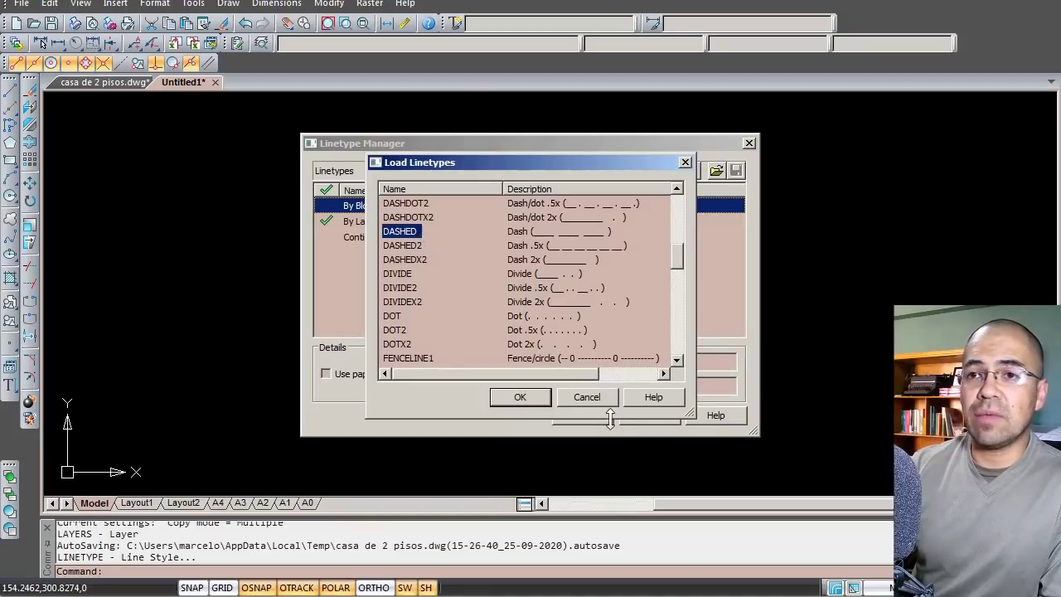
pyautogui.click(520, 397)
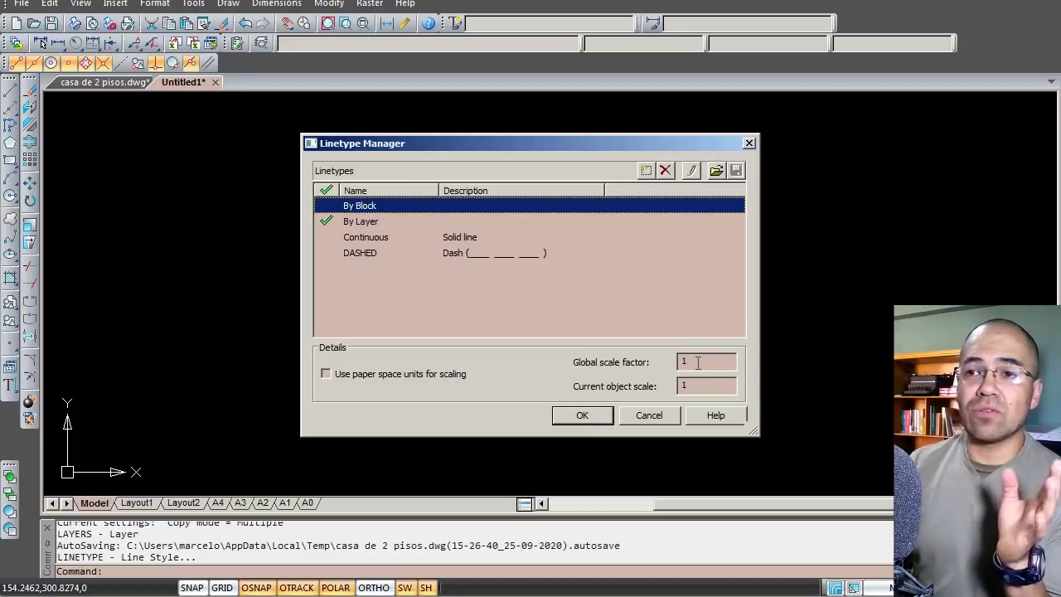
# Set the global linetype scale factor to 0.01 and apply the linetype settings.
pyautogui.doubleClick(698, 362)
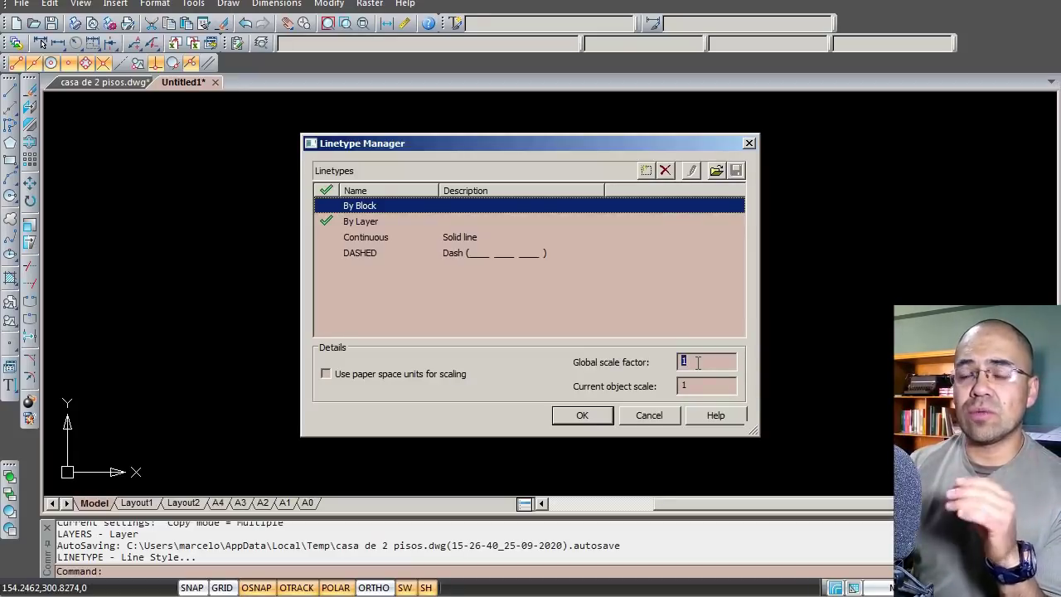
pyautogui.write('0.01')
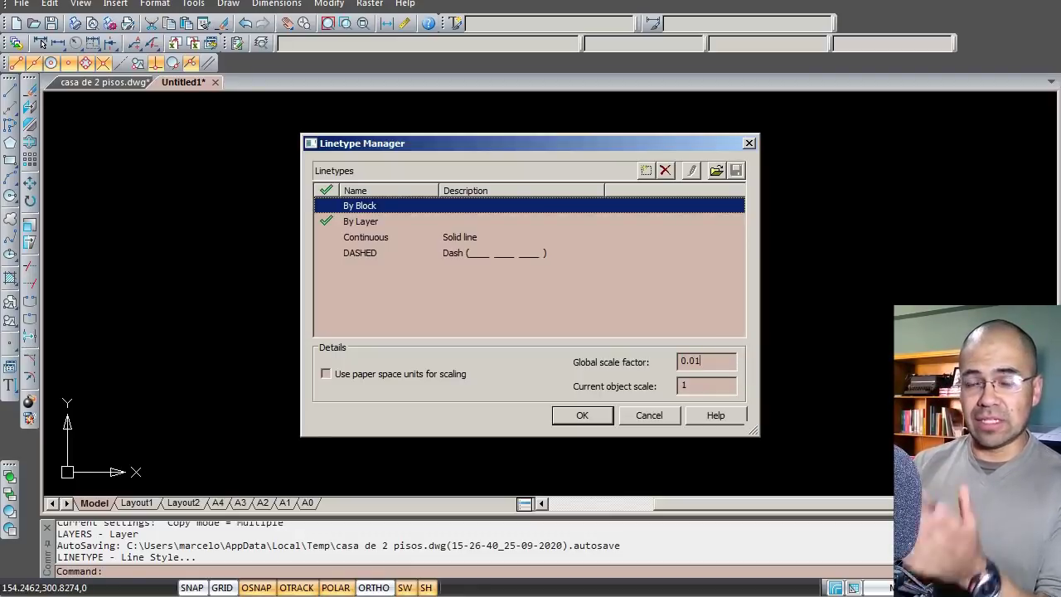
pyautogui.click(585, 415)
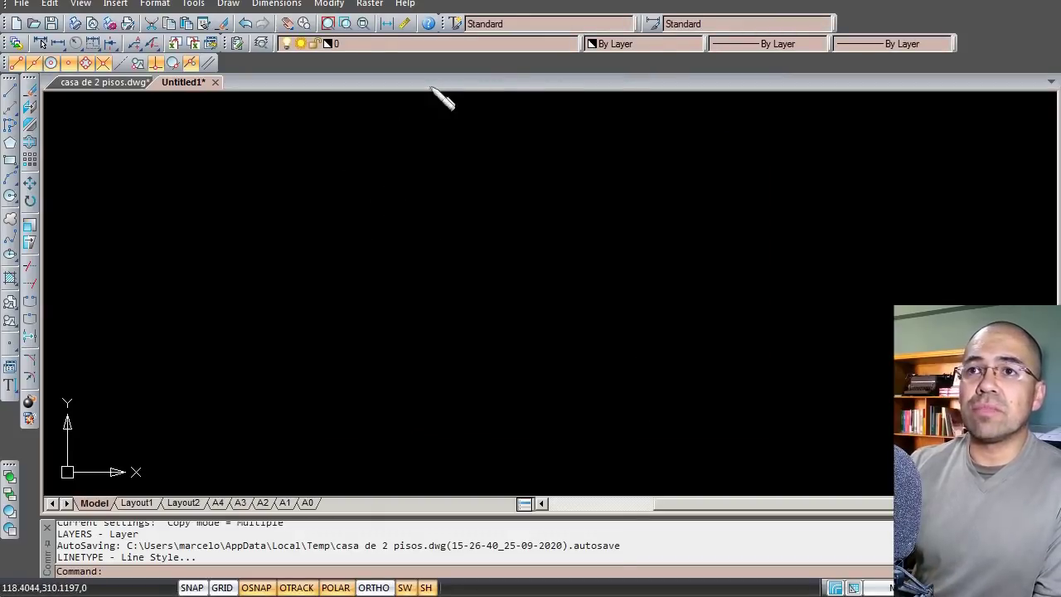
# Set the line type of the delgada_segm and greusa_segm layers to DASHED.
pyautogui.click(779, 44)
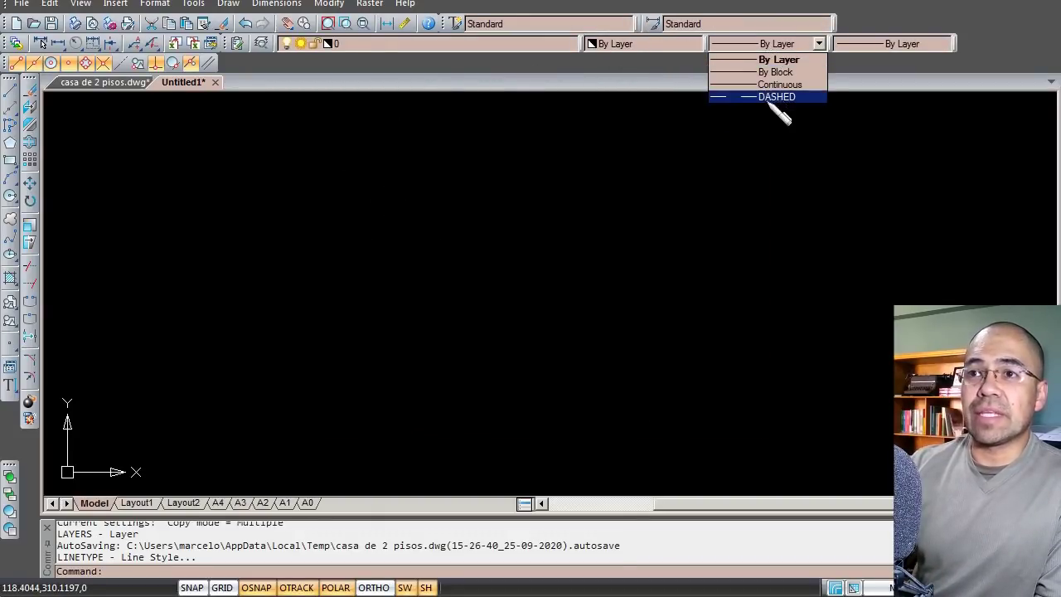
pyautogui.click(258, 41)
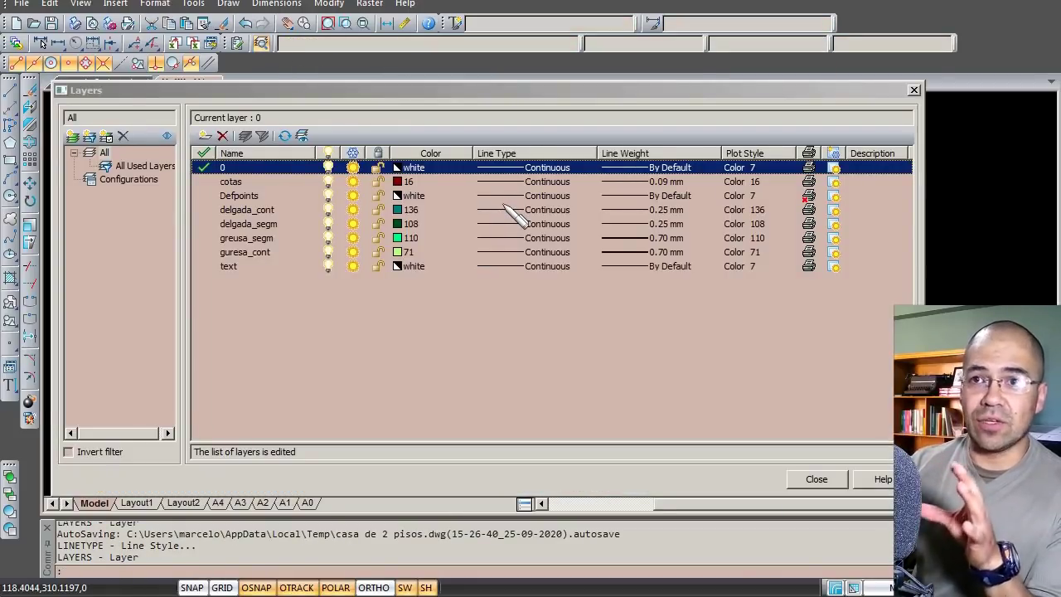
pyautogui.click(503, 207)
pyautogui.click(504, 223)
pyautogui.click(504, 223)
pyautogui.click(502, 262)
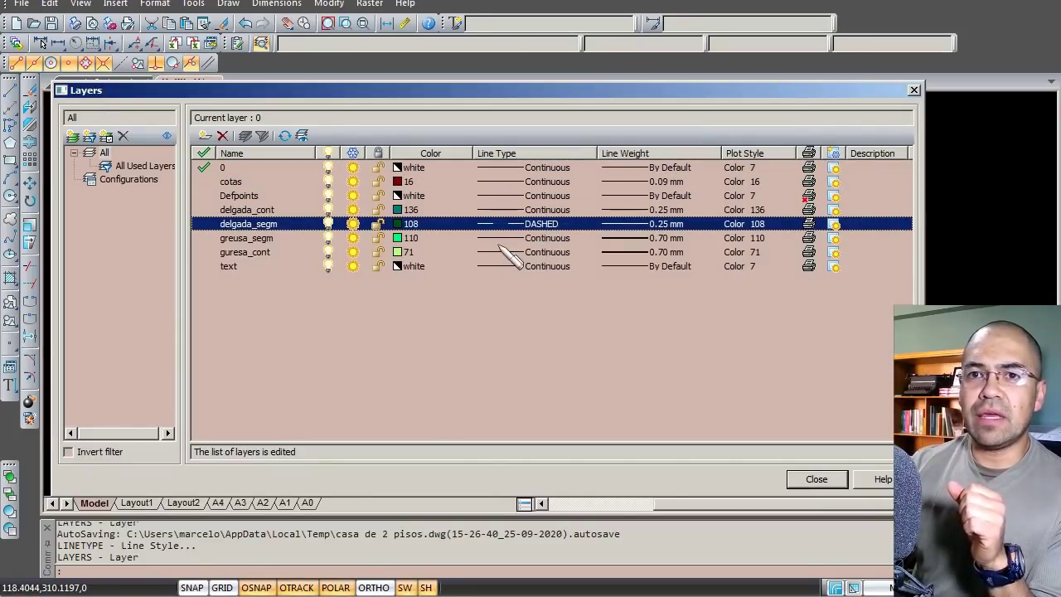
pyautogui.click(506, 239)
pyautogui.click(506, 239)
pyautogui.click(509, 265)
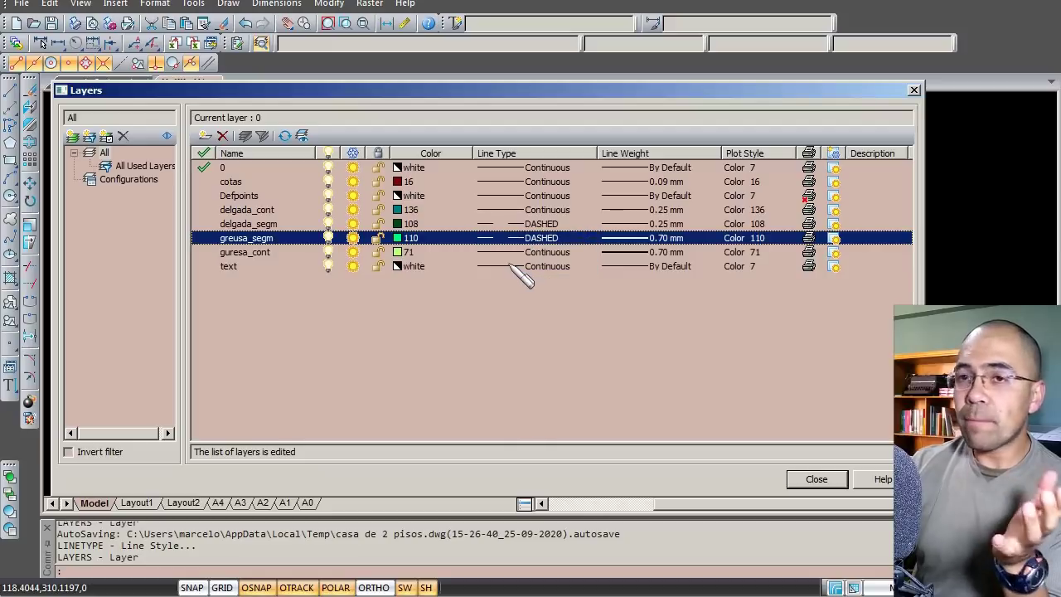
# Close the layer manager and make delgada_segm the current layer.
pyautogui.click(448, 306)
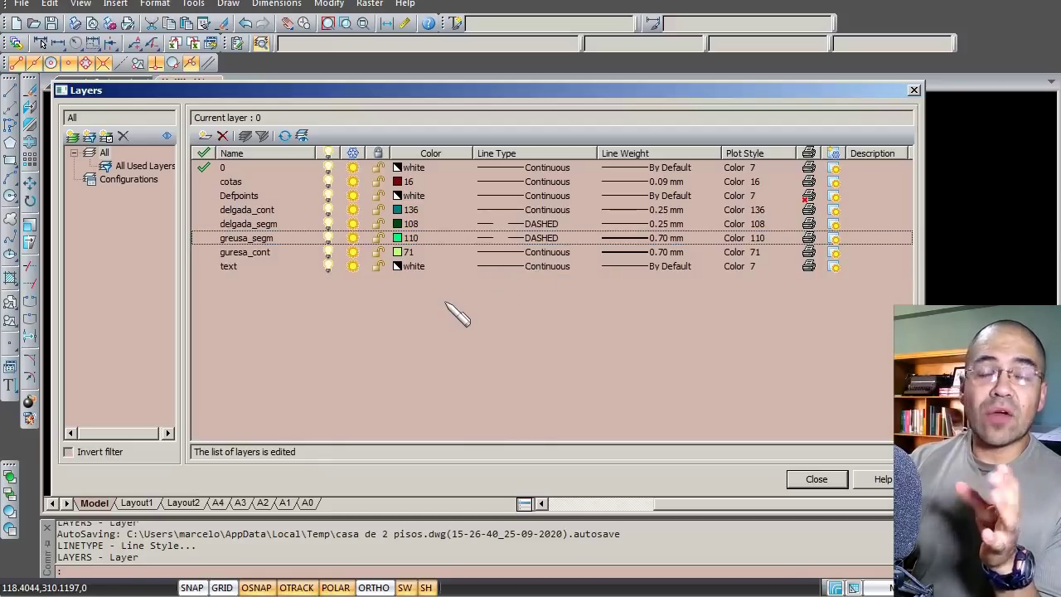
pyautogui.click(817, 479)
pyautogui.click(767, 43)
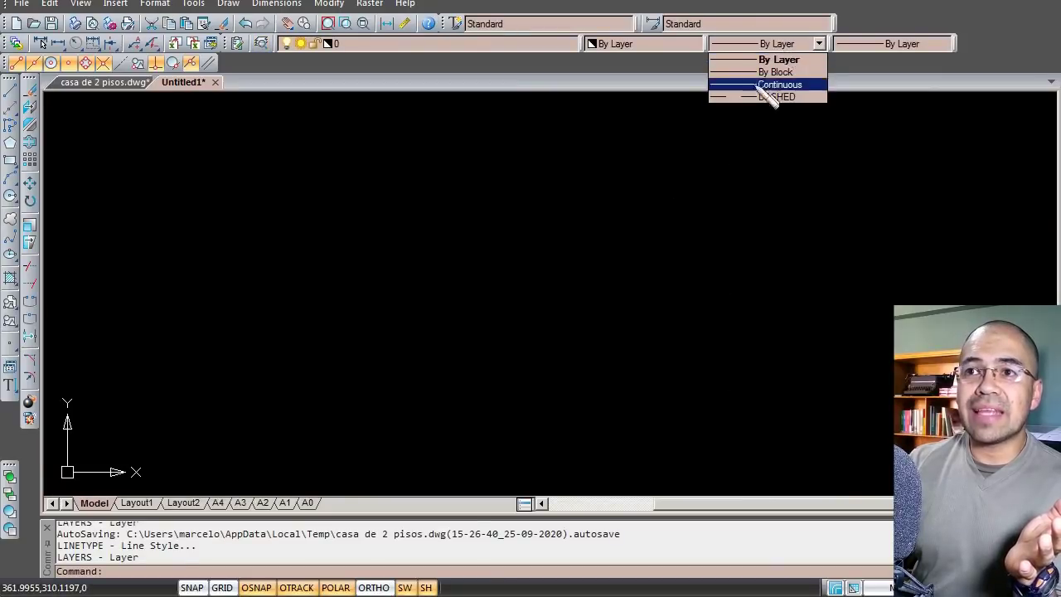
pyautogui.click(497, 46)
pyautogui.click(468, 45)
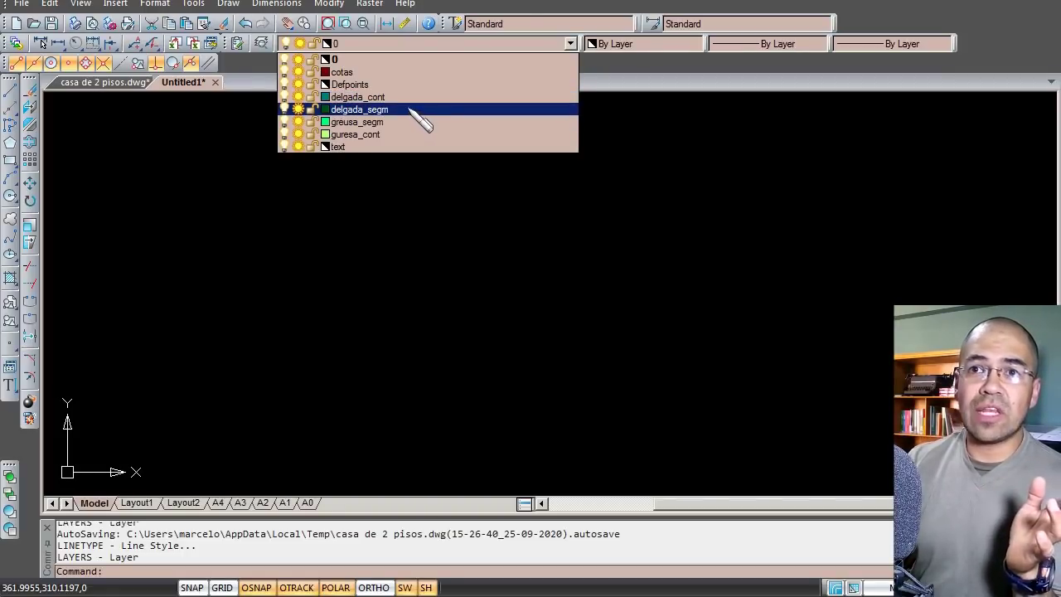
pyautogui.click(408, 109)
# Draw a horizontal line 4 units long on the delgada_segm layer.
pyautogui.write('l')
pyautogui.press('Return')
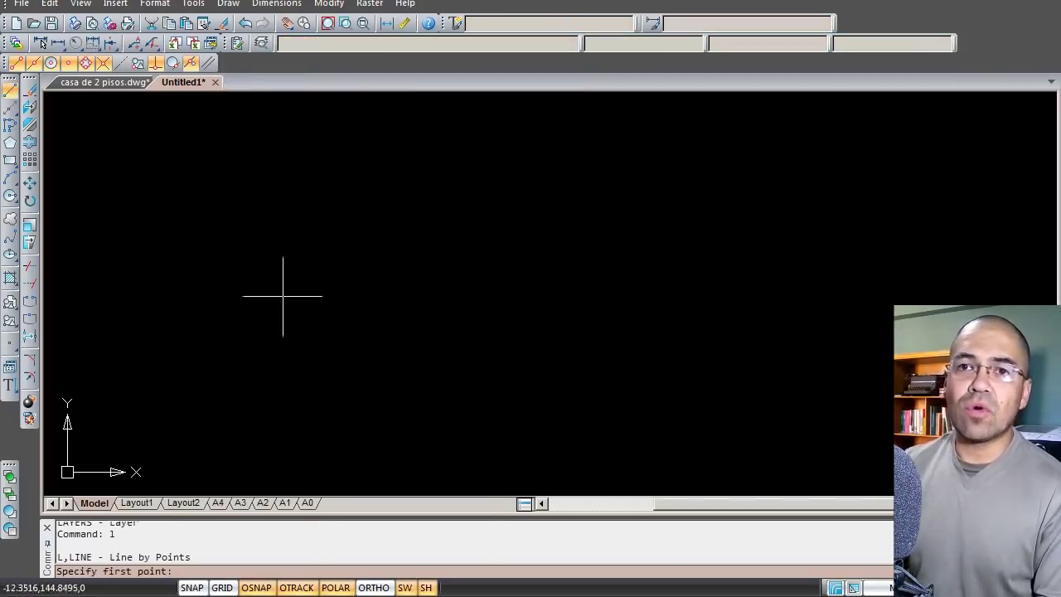
pyautogui.click(165, 297)
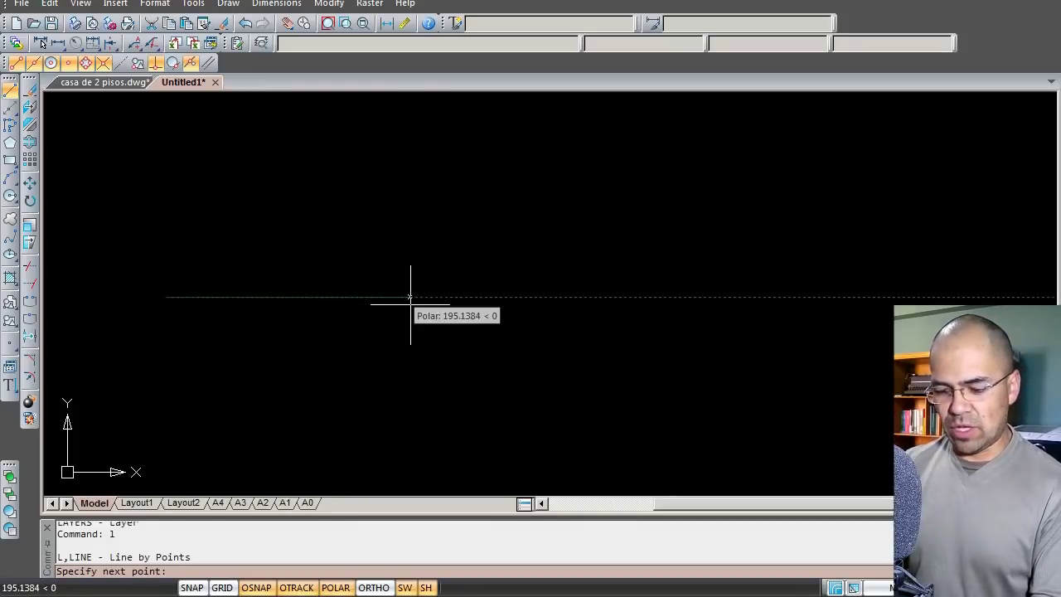
pyautogui.write('4')
pyautogui.press('Return')
pyautogui.moveTo(415, 304); pyautogui.dragTo(496, 298, button='middle')
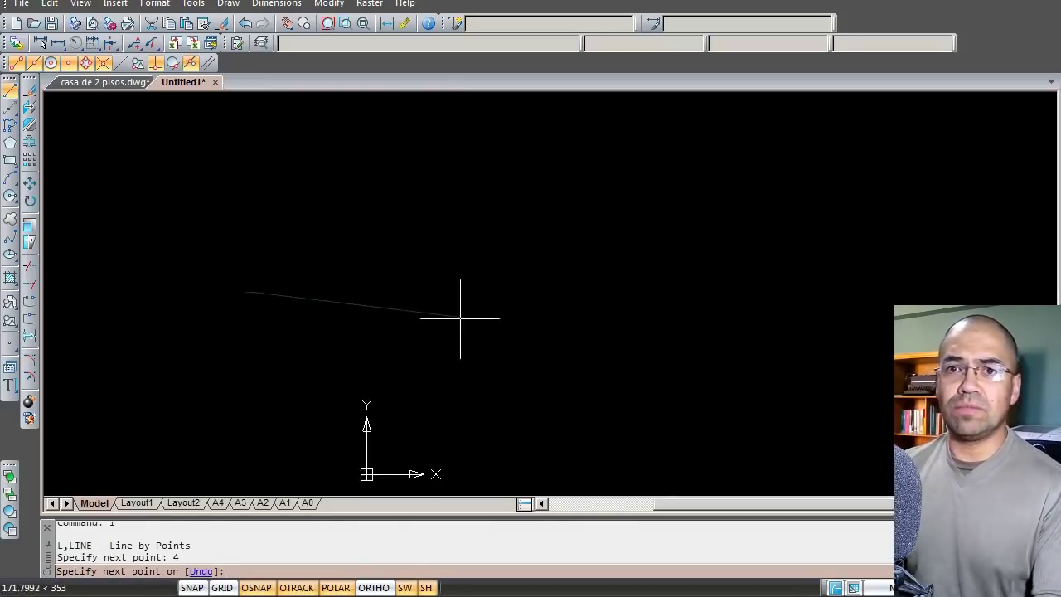
pyautogui.press('Return')
# Regenerate the drawing to refresh the dash pattern of the new line.
pyautogui.moveTo(277, 302); pyautogui.dragTo(270, 324, button='middle')
pyautogui.scroll(5, 332, 284)
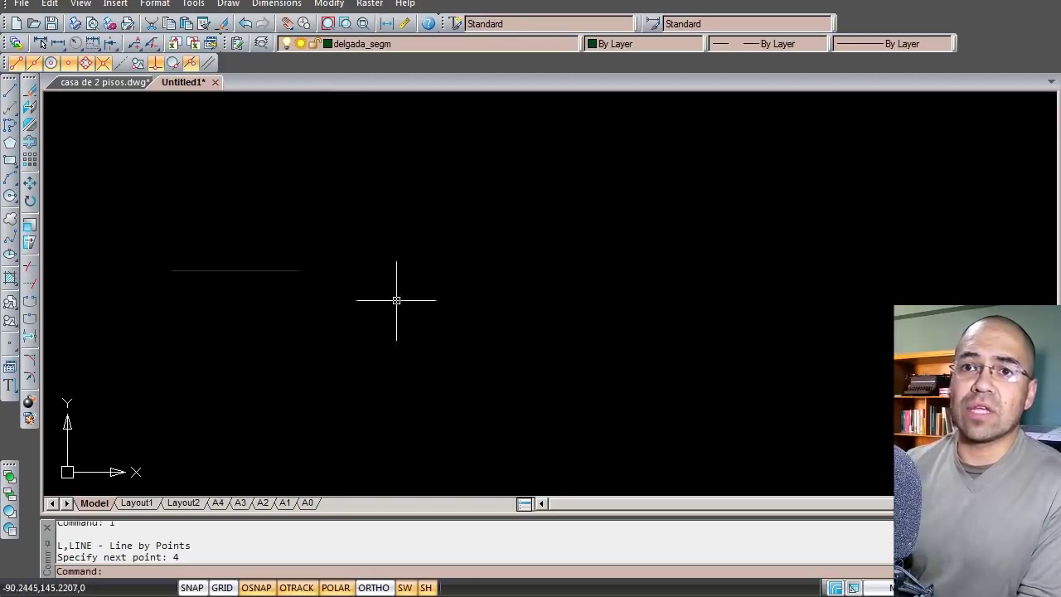
pyautogui.moveTo(213, 287); pyautogui.dragTo(390, 308, button='middle')
pyautogui.scroll(2, 390, 307)
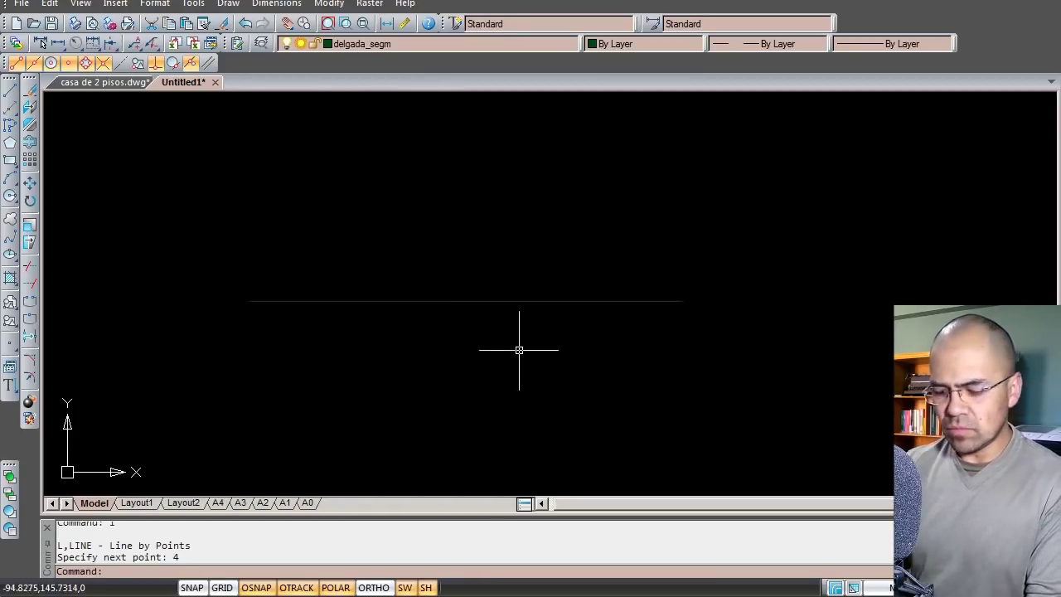
pyautogui.write('regen')
pyautogui.press('Return')
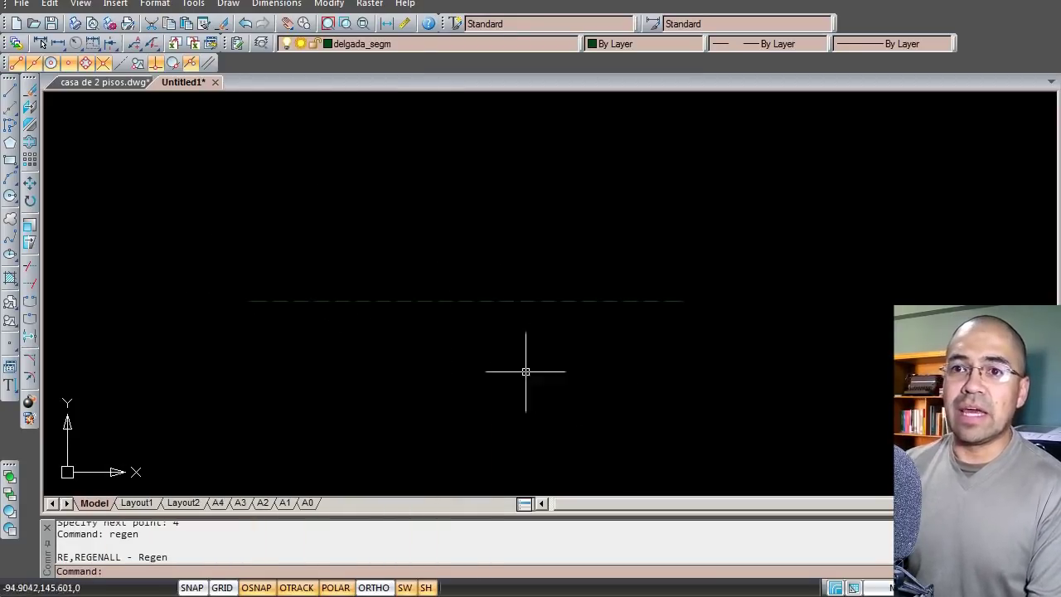
# Turn off the display of line weights in the drawing.
pyautogui.moveTo(469, 304); pyautogui.dragTo(494, 305, button='middle')
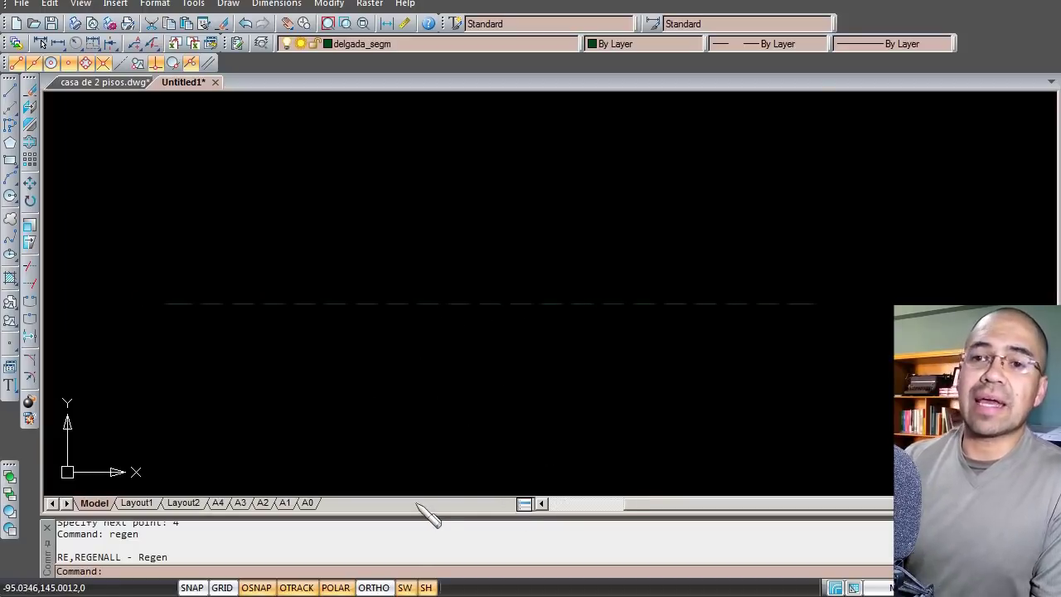
pyautogui.click(405, 588)
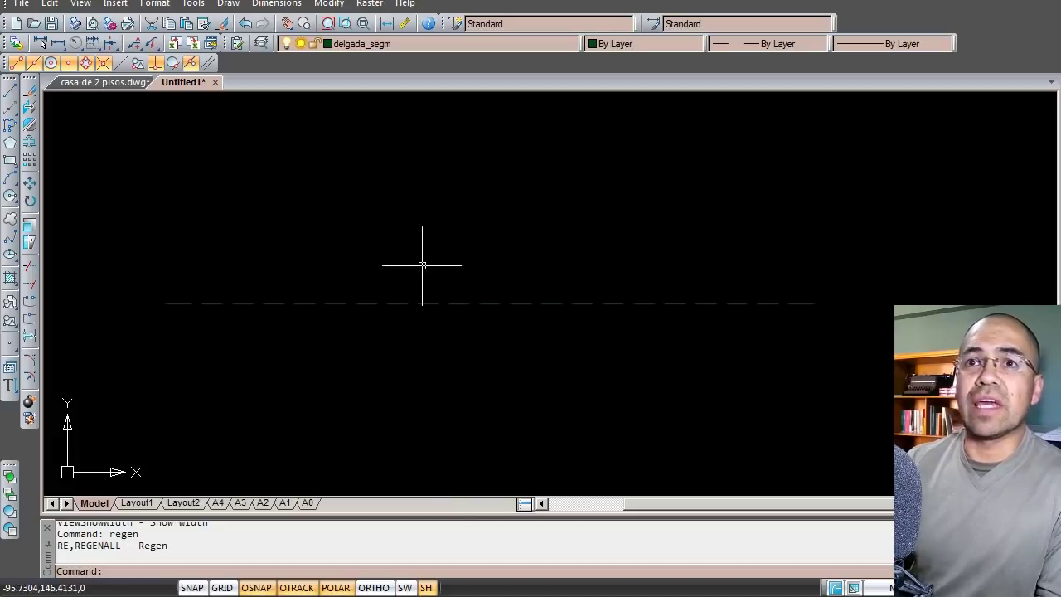
pyautogui.press('Escape')
pyautogui.click(473, 302)
pyautogui.click(437, 328)
pyautogui.press('Escape')
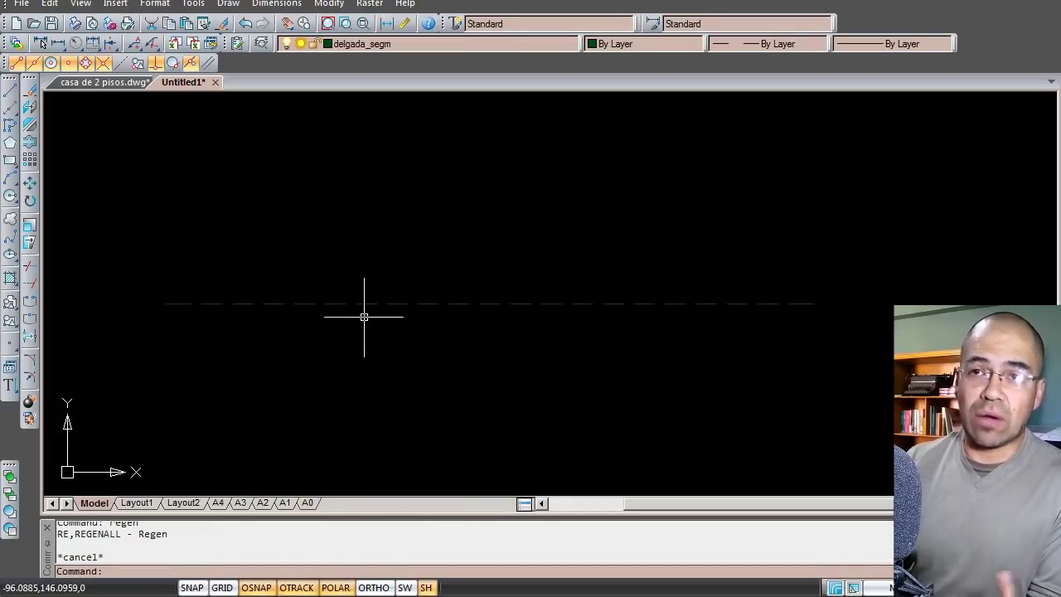
pyautogui.moveTo(409, 303)
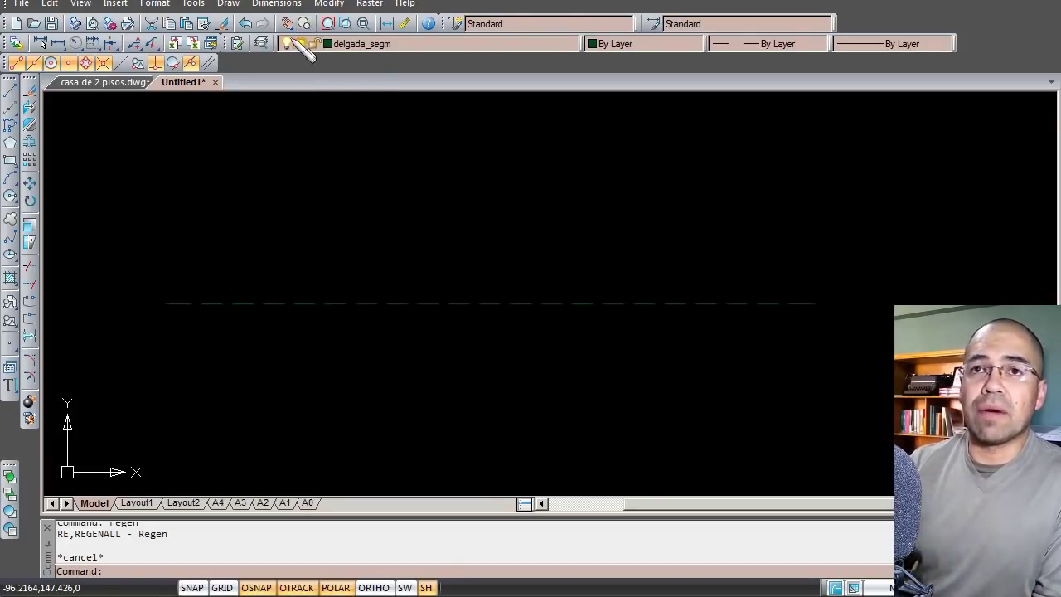
# Make greusa_segm the current layer and draw a horizontal line below the thin dashed line.
pyautogui.click(357, 43)
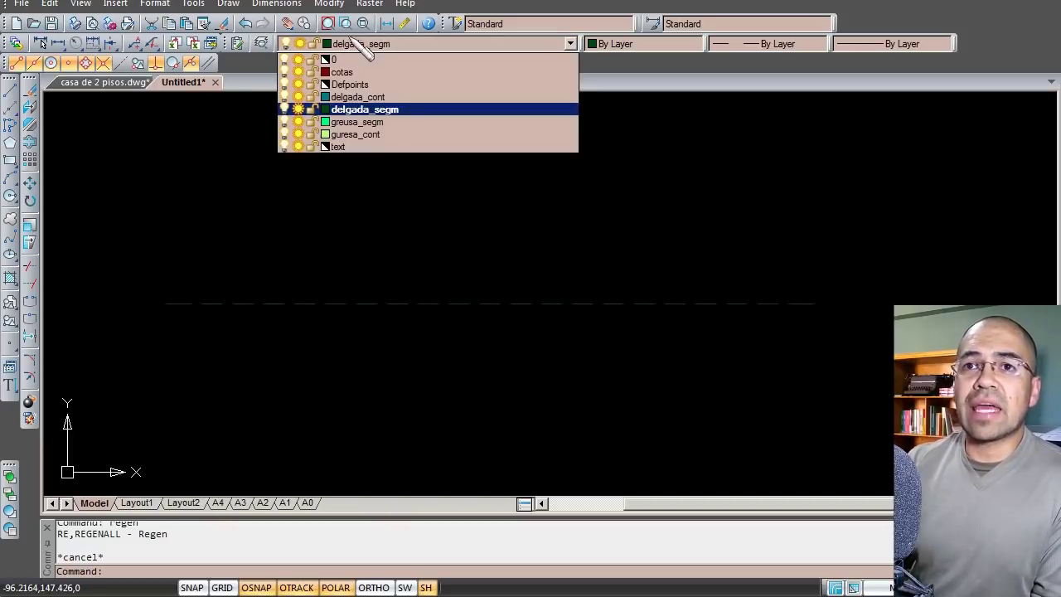
pyautogui.click(373, 126)
pyautogui.write('l')
pyautogui.press('Return')
pyautogui.click(190, 364)
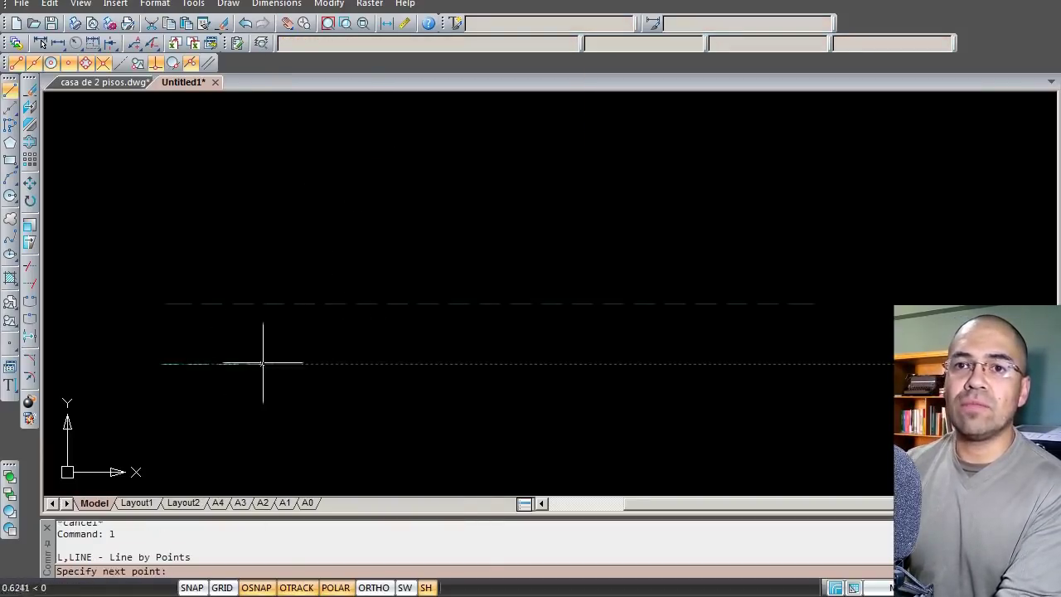
pyautogui.click(770, 362)
pyautogui.press('Return')
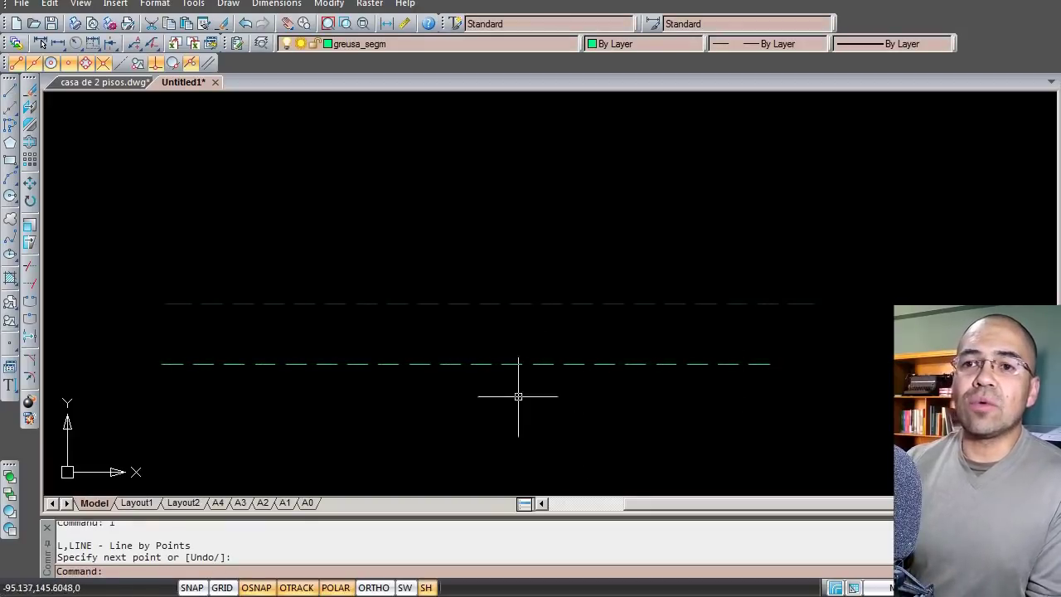
# Show the line weights to compare the thick and thin dashed lines, and hide them again.
pyautogui.click(407, 587)
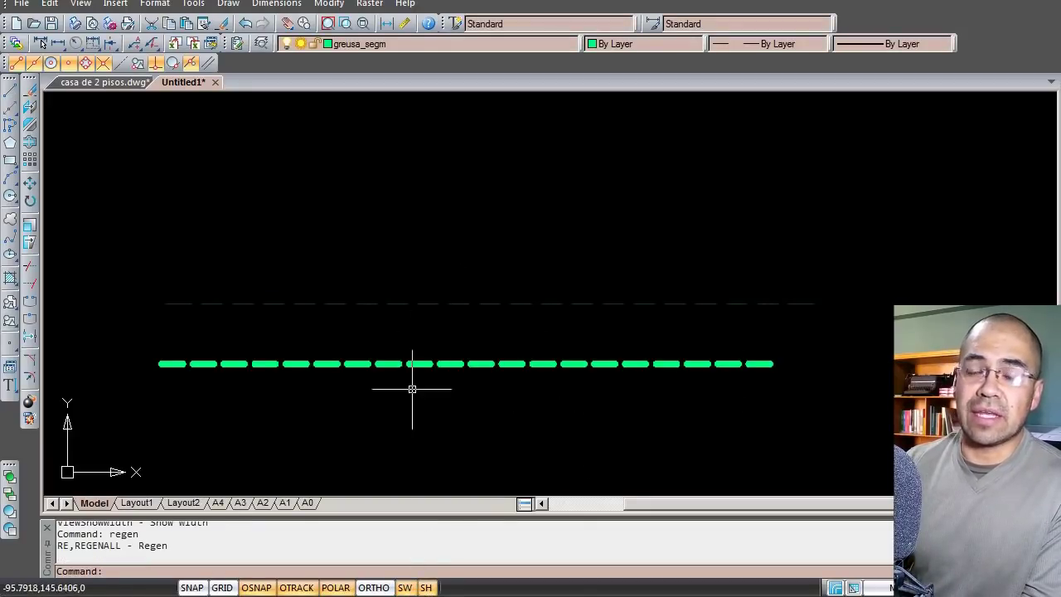
pyautogui.click(404, 587)
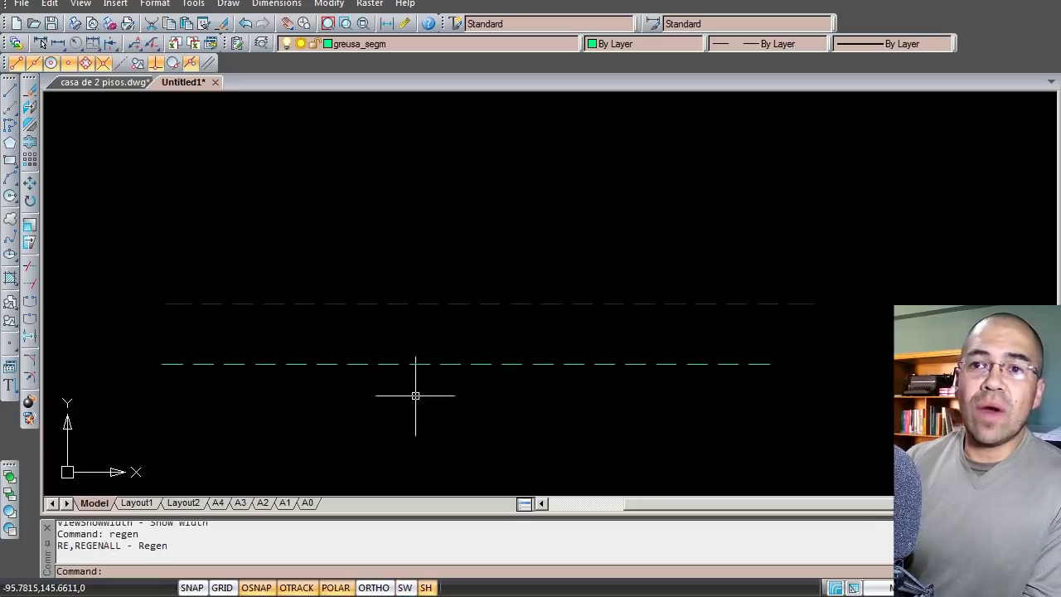
# Select the thin and thick dashed lines in turn to check their layer, color and line type.
pyautogui.click(439, 364)
pyautogui.press('Escape')
pyautogui.click(427, 325)
pyautogui.click(386, 294)
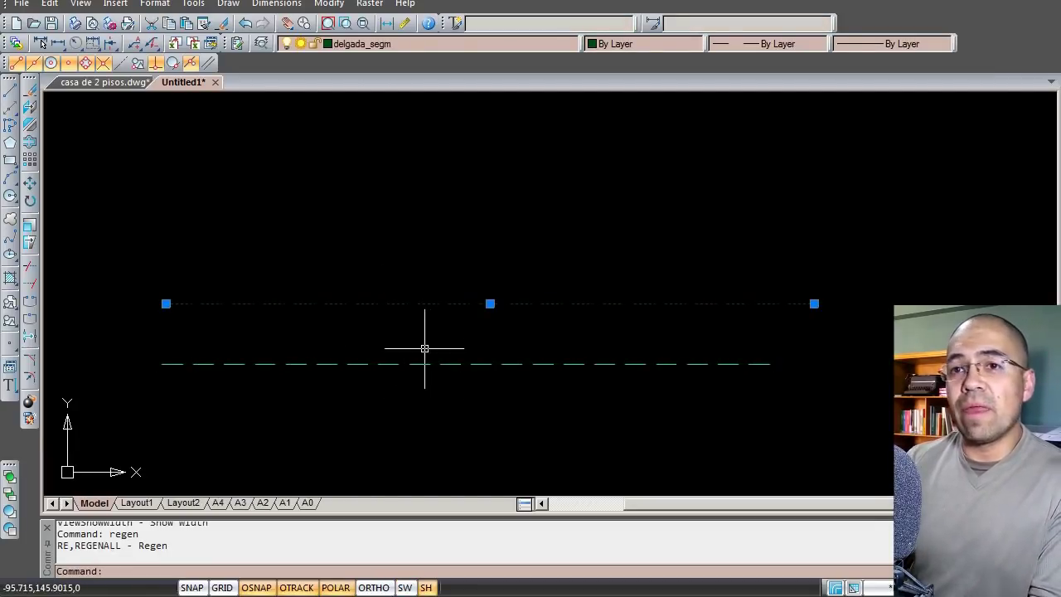
pyautogui.press('Escape')
pyautogui.click(472, 346)
pyautogui.click(413, 388)
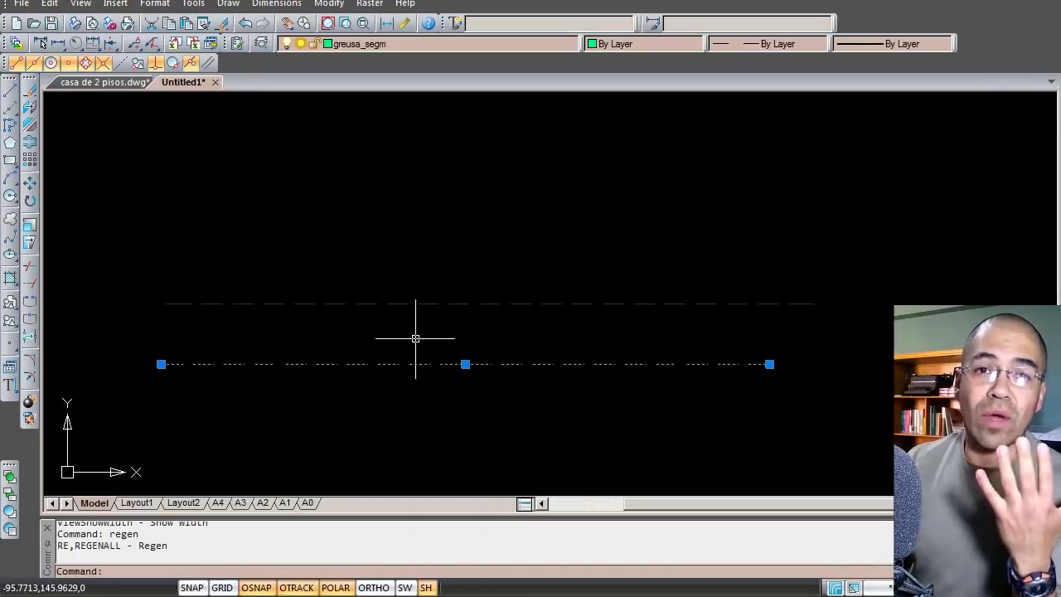
pyautogui.press('Escape')
pyautogui.click(473, 332)
pyautogui.click(388, 274)
pyautogui.press('Escape')
pyautogui.click(459, 397)
pyautogui.click(378, 345)
pyautogui.press('Escape')
pyautogui.click(421, 331)
pyautogui.click(357, 287)
pyautogui.press('Escape')
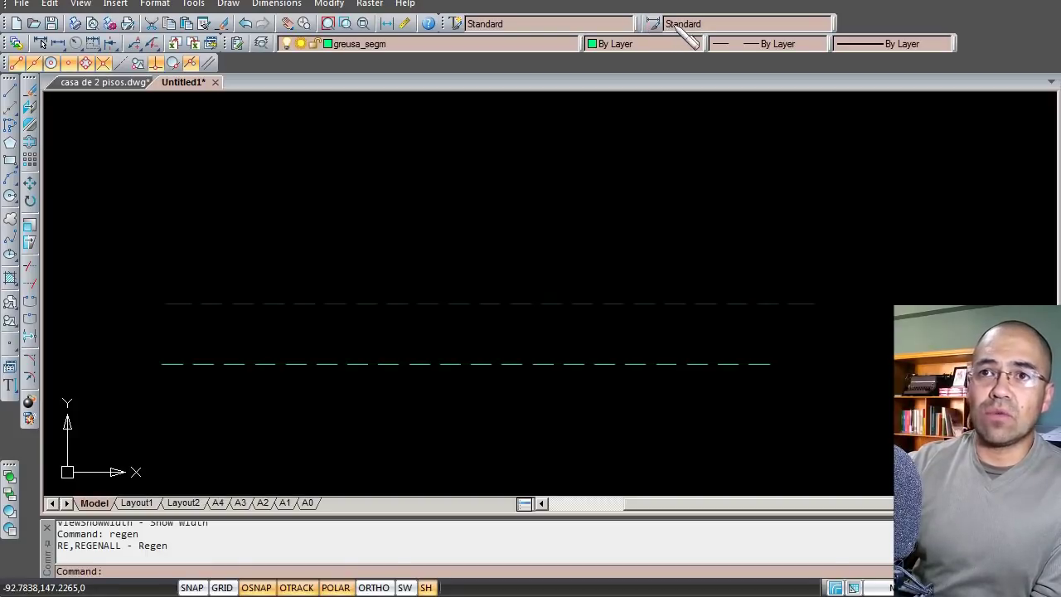
# Create a new text style named h2.5.
pyautogui.click(456, 22)
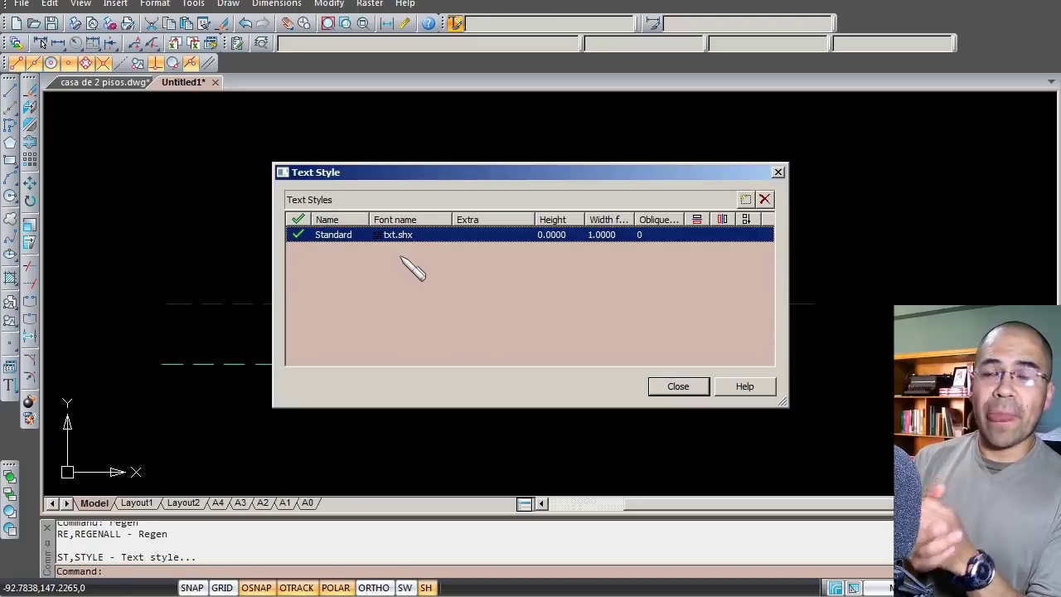
pyautogui.click(745, 199)
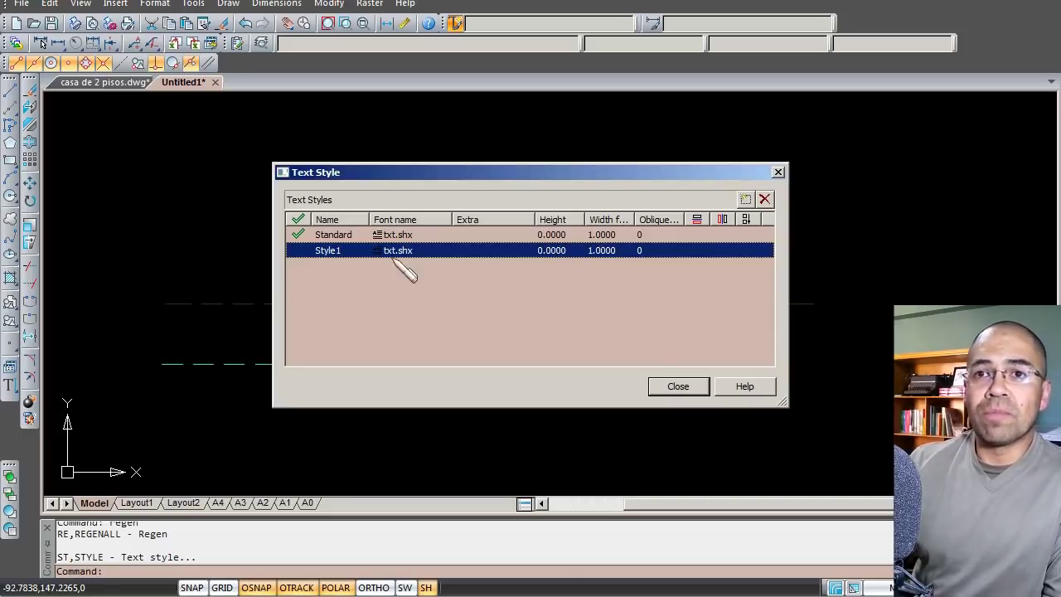
pyautogui.click(332, 250)
pyautogui.click(346, 250)
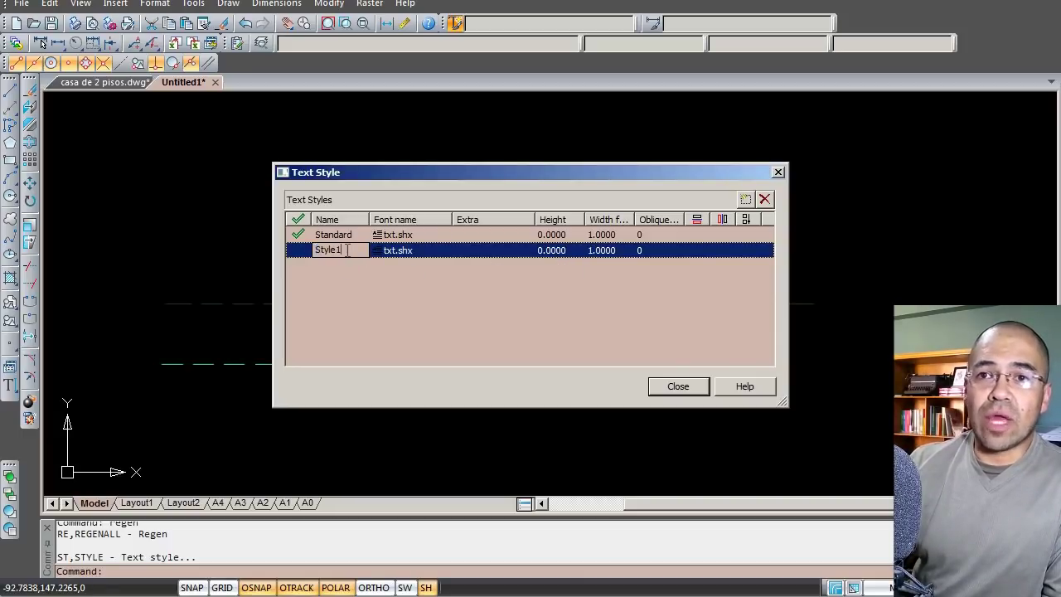
pyautogui.moveTo(348, 250); pyautogui.dragTo(303, 258)
pyautogui.write('h')
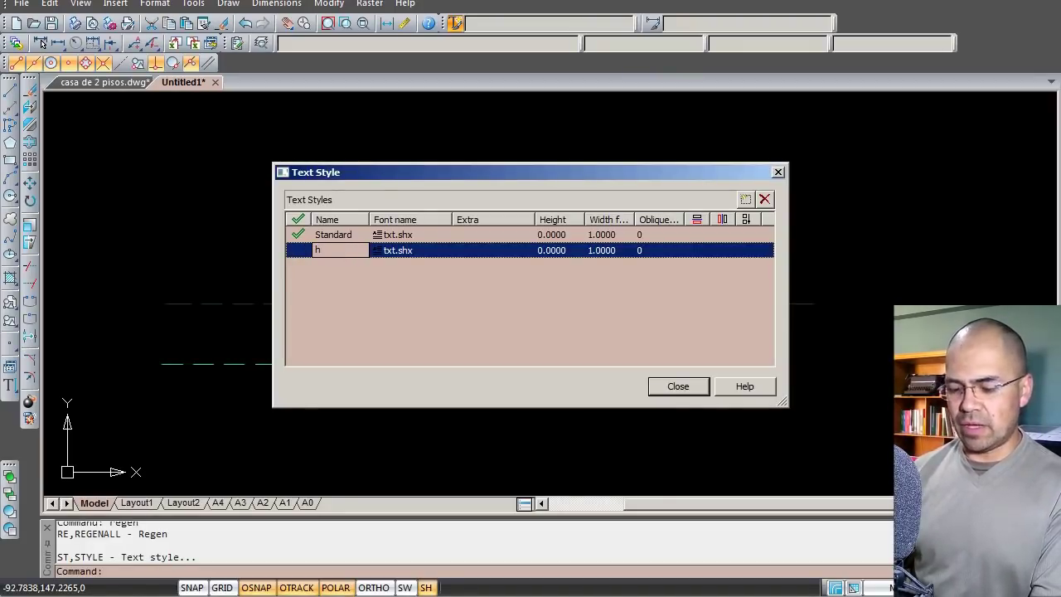
pyautogui.write('2.5')
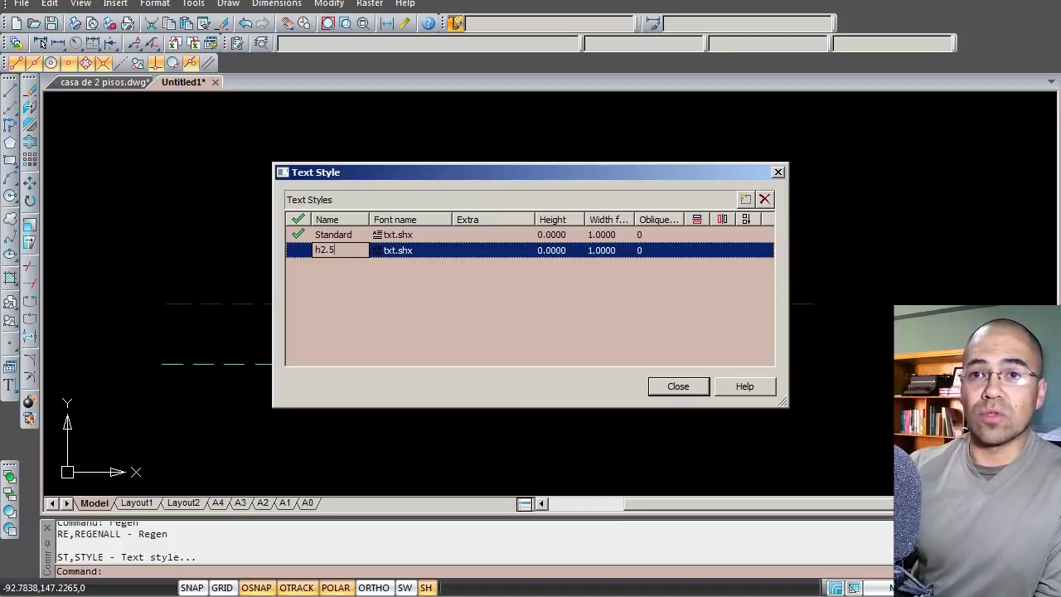
# Widen the font name column and set the h2.5 style's font to Swis721 LtCn BT.
pyautogui.click(430, 253)
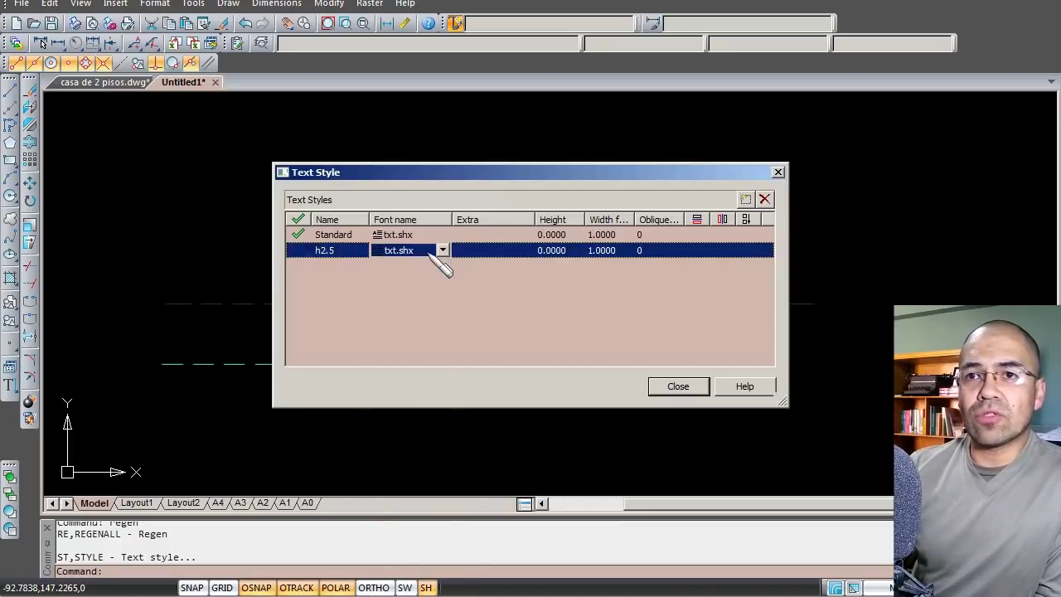
pyautogui.click(440, 249)
pyautogui.moveTo(448, 284); pyautogui.dragTo(450, 532)
pyautogui.moveTo(452, 549); pyautogui.dragTo(458, 582)
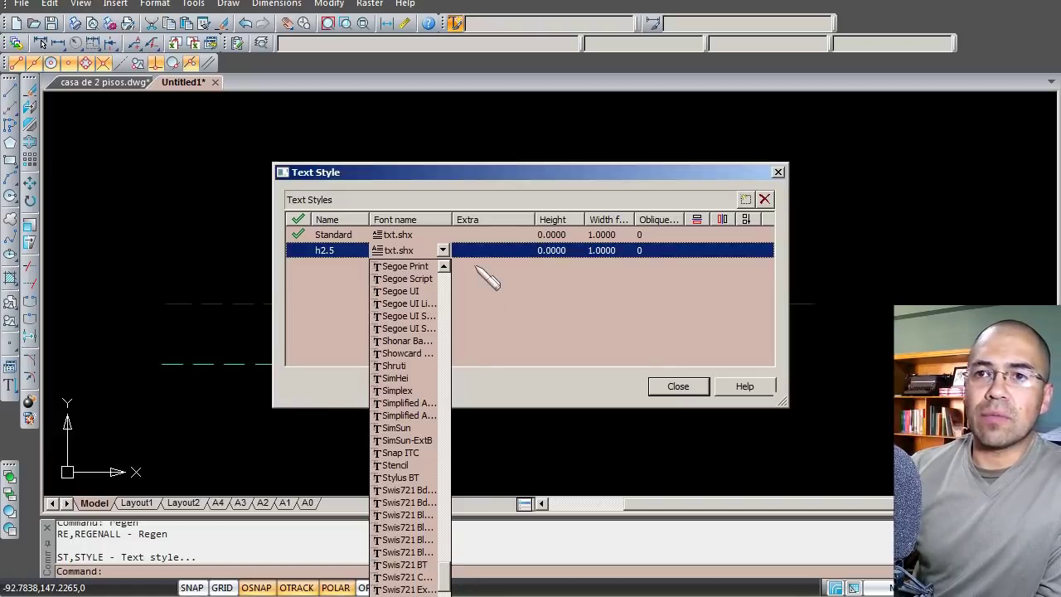
pyautogui.click(453, 214)
pyautogui.moveTo(452, 214); pyautogui.dragTo(509, 213)
pyautogui.click(463, 252)
pyautogui.click(502, 250)
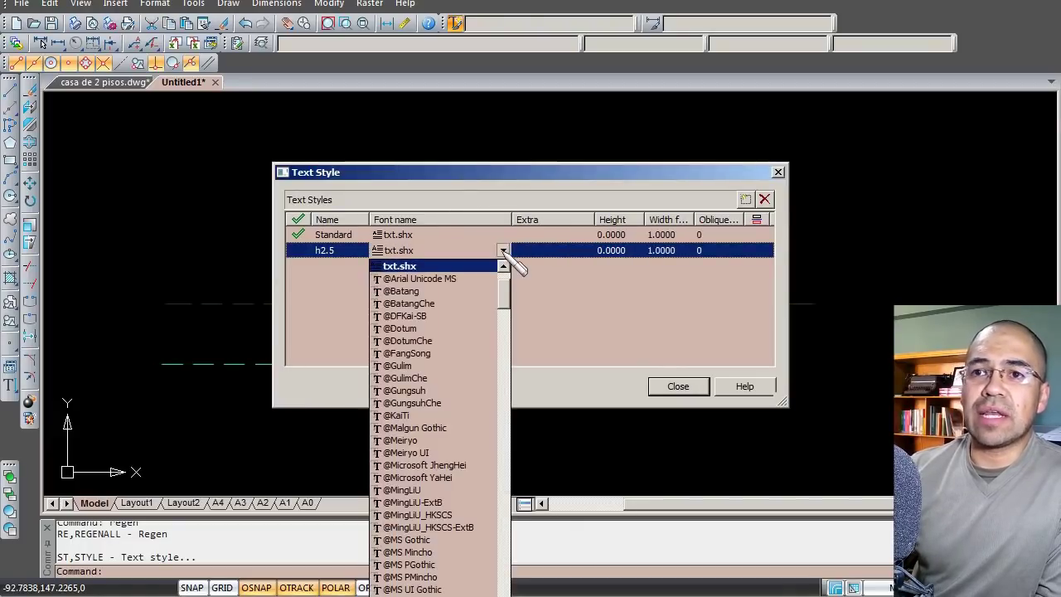
pyautogui.moveTo(504, 298); pyautogui.dragTo(502, 592)
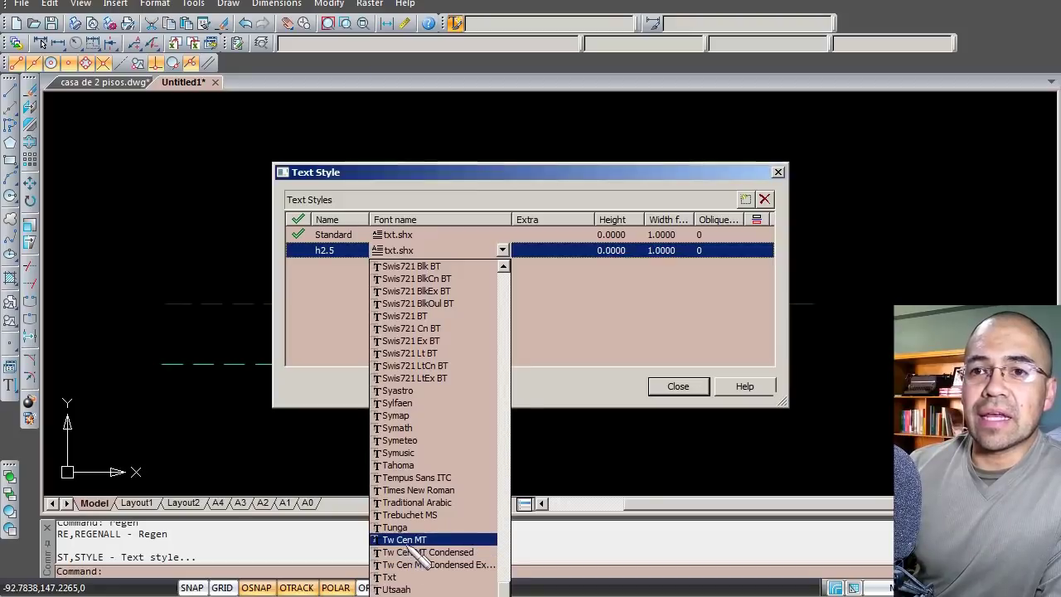
pyautogui.click(439, 365)
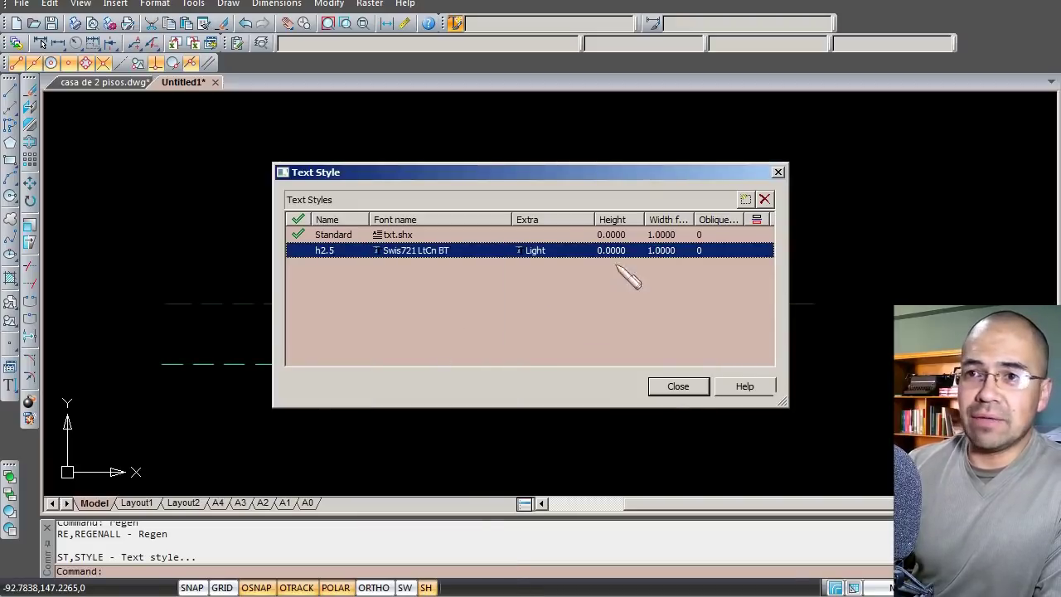
# Set the oblique angle of the h2.5 text style to 15.
pyautogui.click(705, 251)
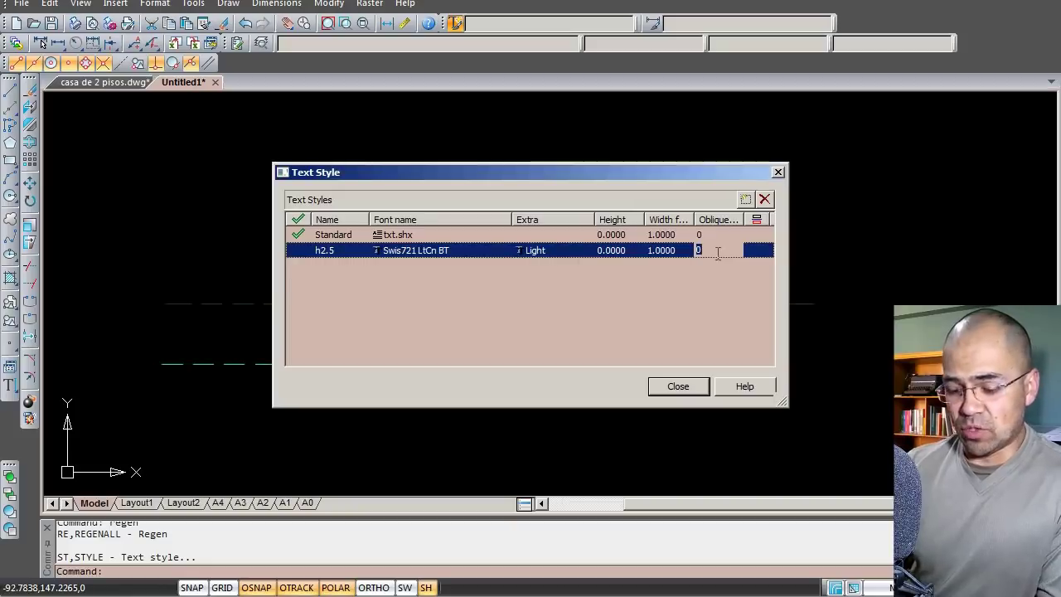
pyautogui.write('15')
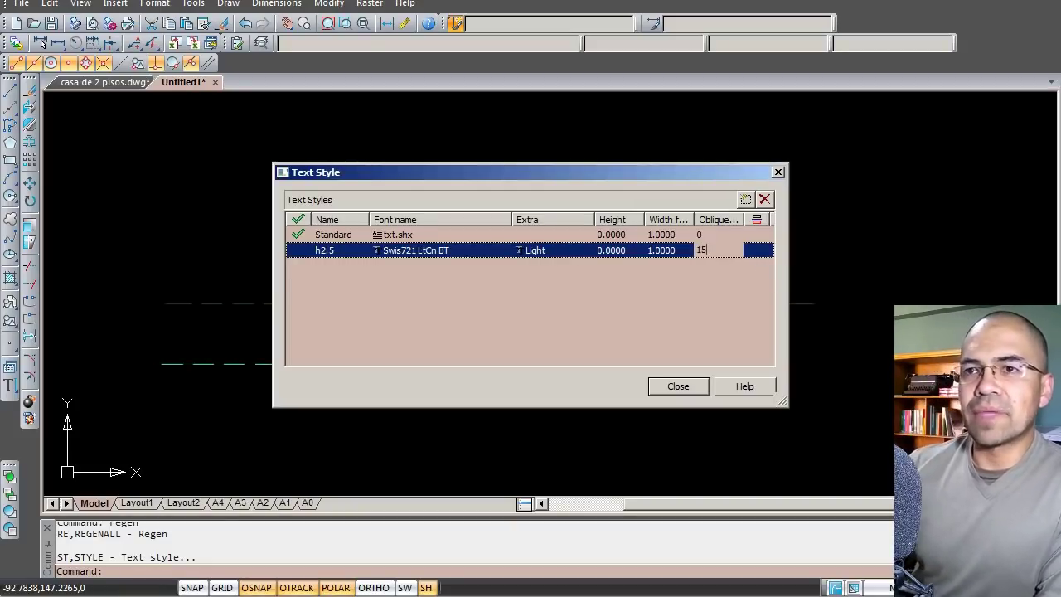
pyautogui.click(635, 267)
# Set the height of the h2.5 text style to 2.5 and close the text style settings.
pyautogui.click(627, 254)
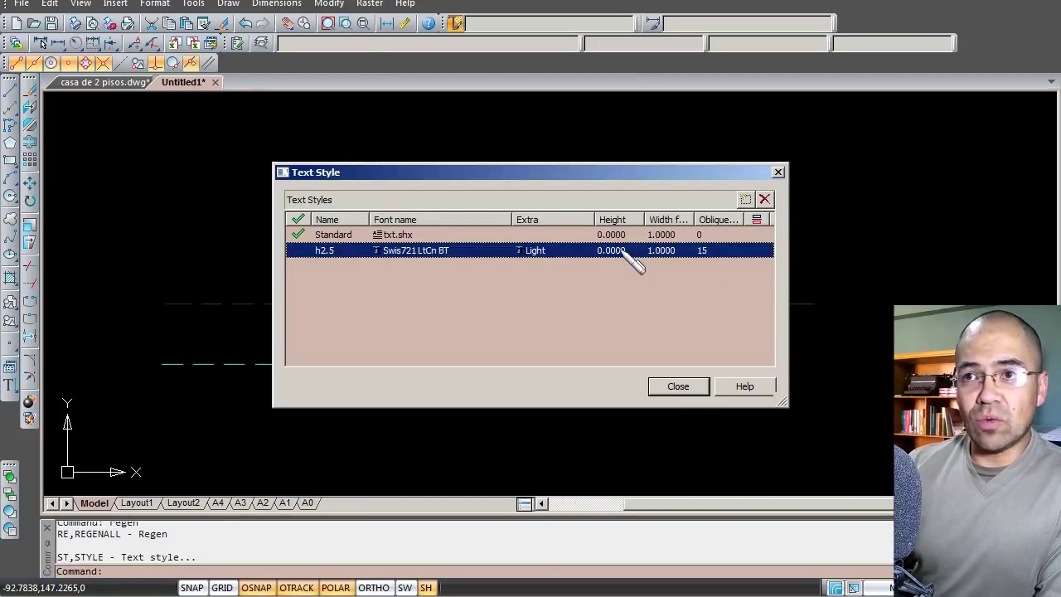
pyautogui.click(622, 250)
pyautogui.doubleClick(628, 250)
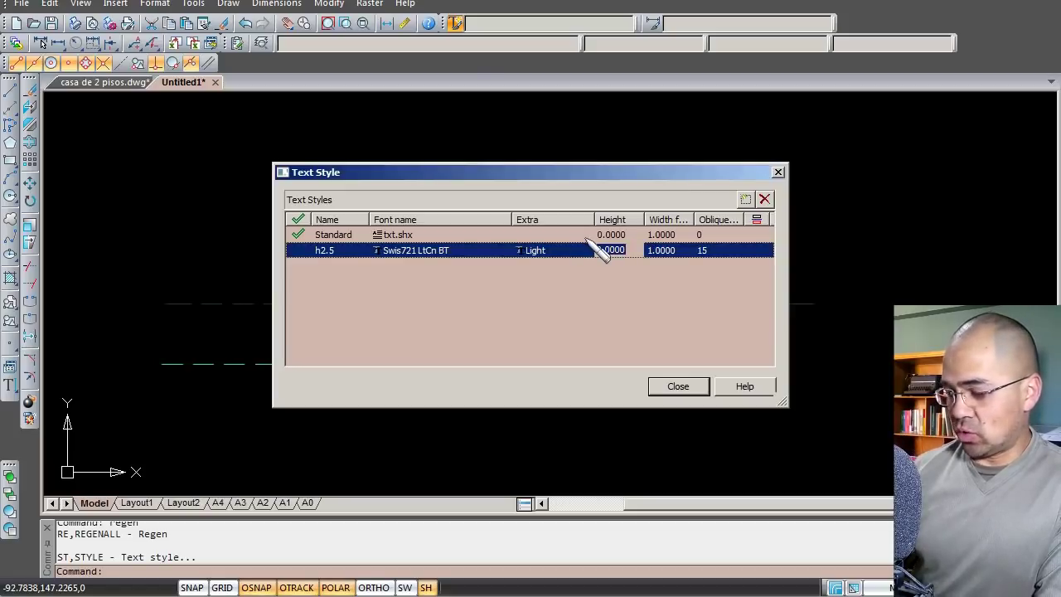
pyautogui.write('2.5')
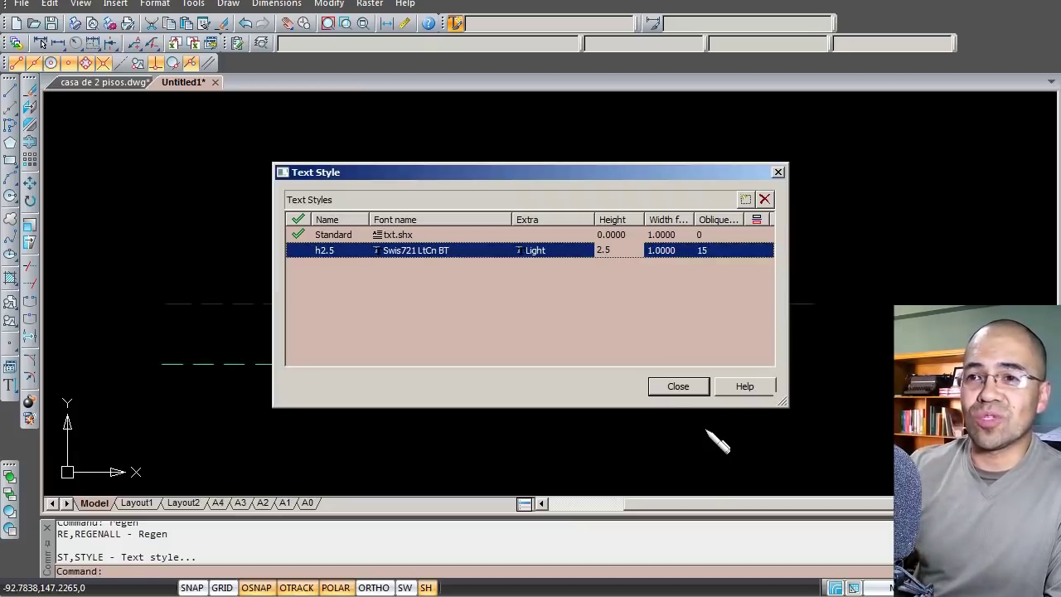
pyautogui.click(688, 395)
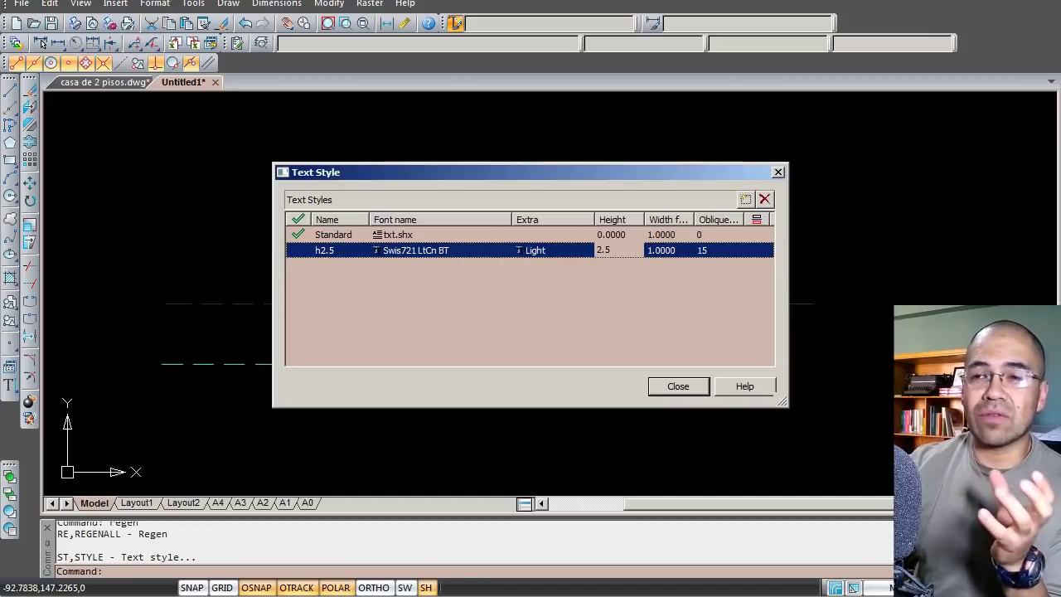
pyautogui.press('Return')
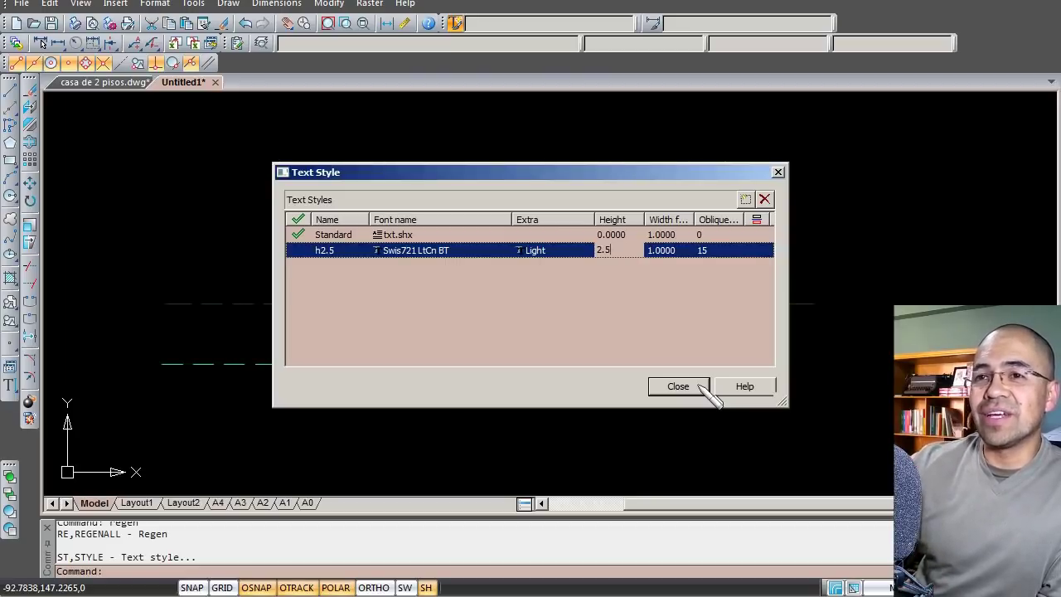
pyautogui.press('Return')
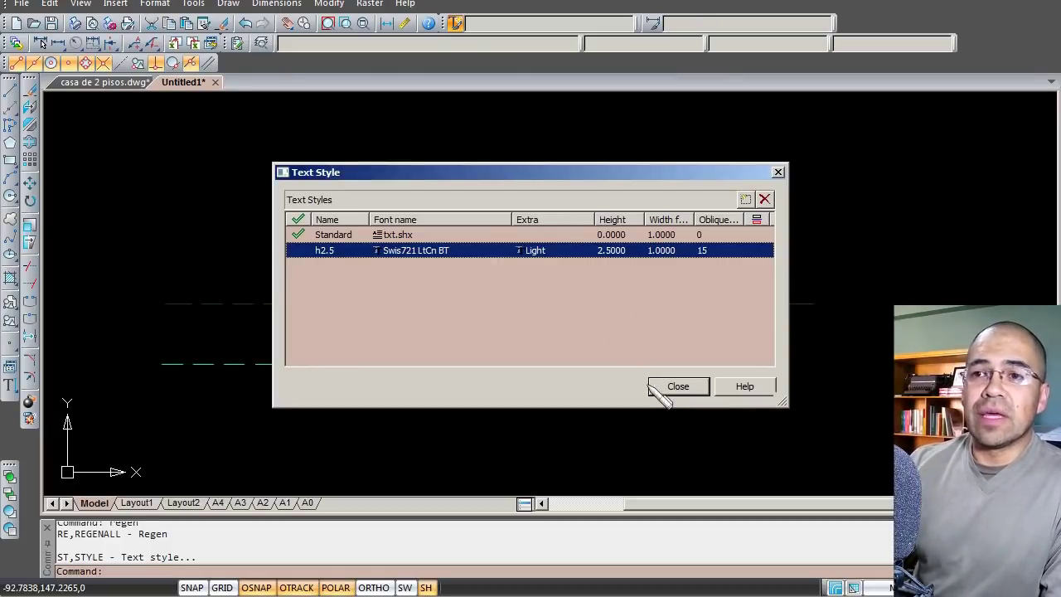
pyautogui.click(677, 386)
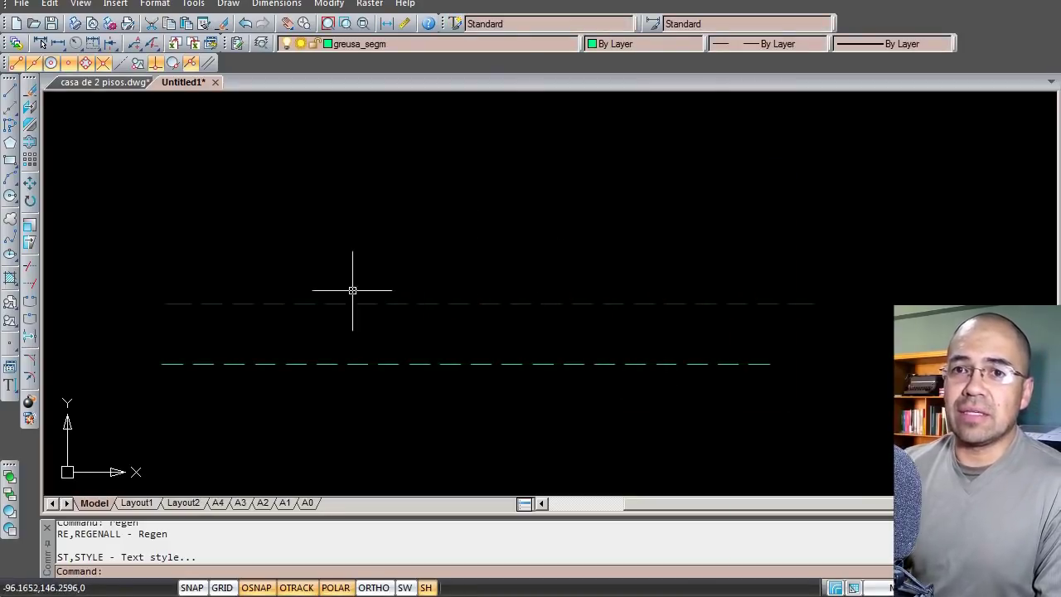
# Cancel the started text command and make h2.5 the current text style.
pyautogui.moveTo(10, 385); pyautogui.dragTo(48, 386)
pyautogui.press('Escape')
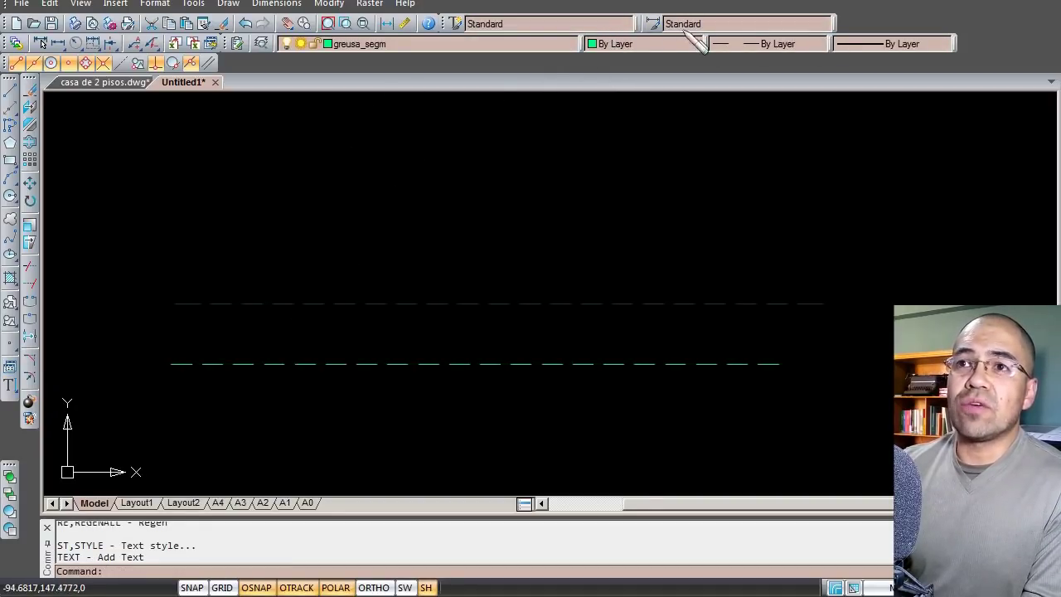
pyautogui.click(554, 25)
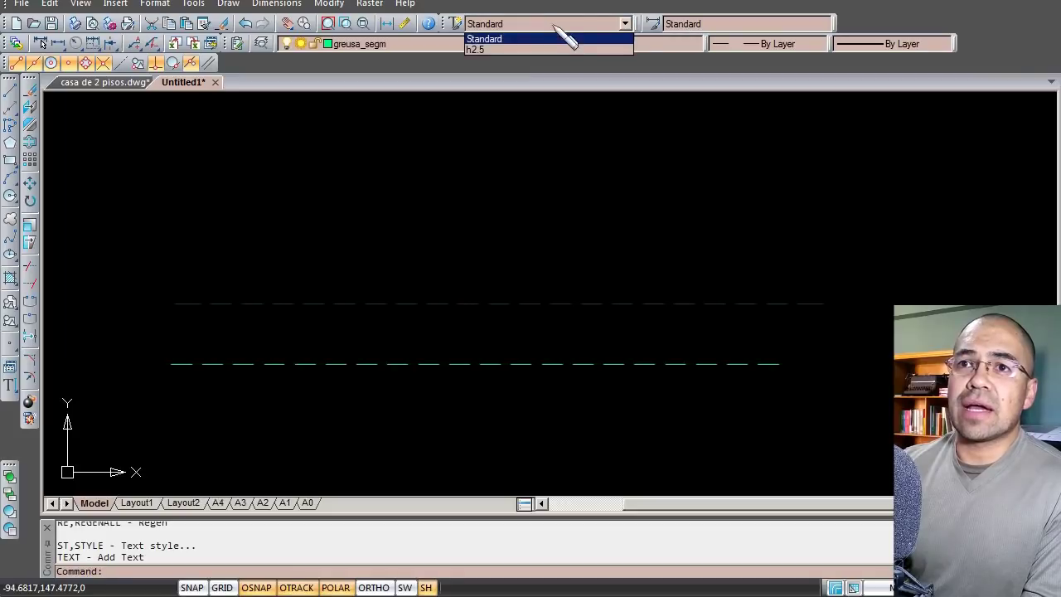
pyautogui.click(507, 51)
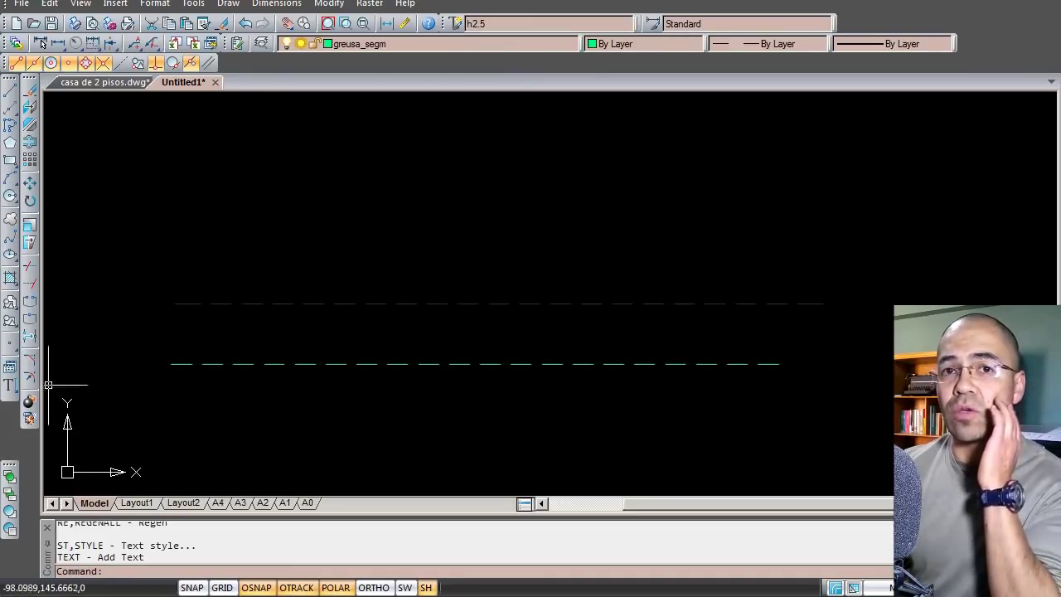
# Add the horizontal single-line text "hola mundo" just above the two dashed lines.
pyautogui.click(10, 384)
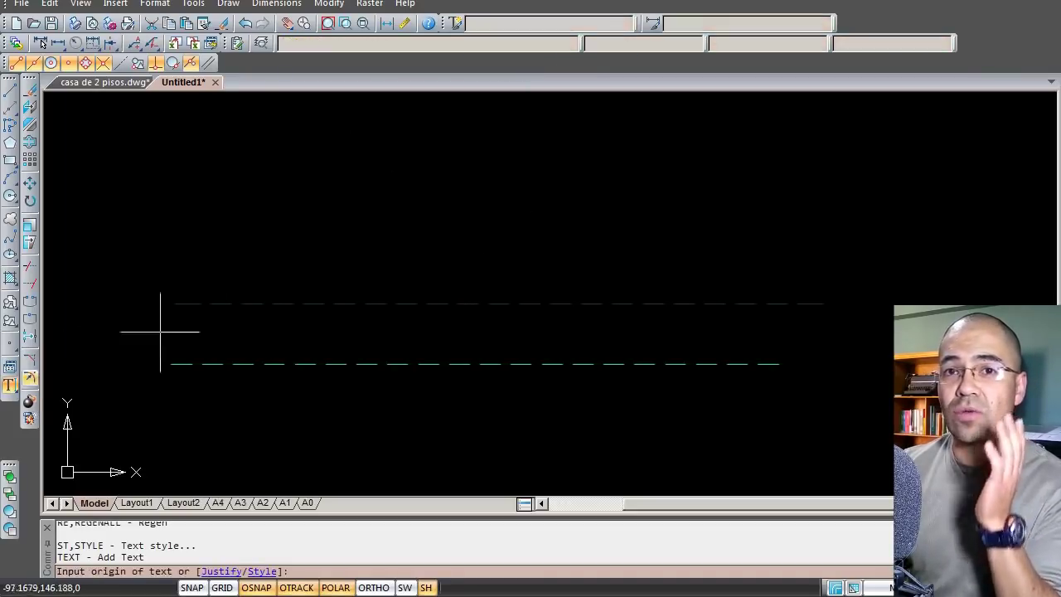
pyautogui.click(255, 261)
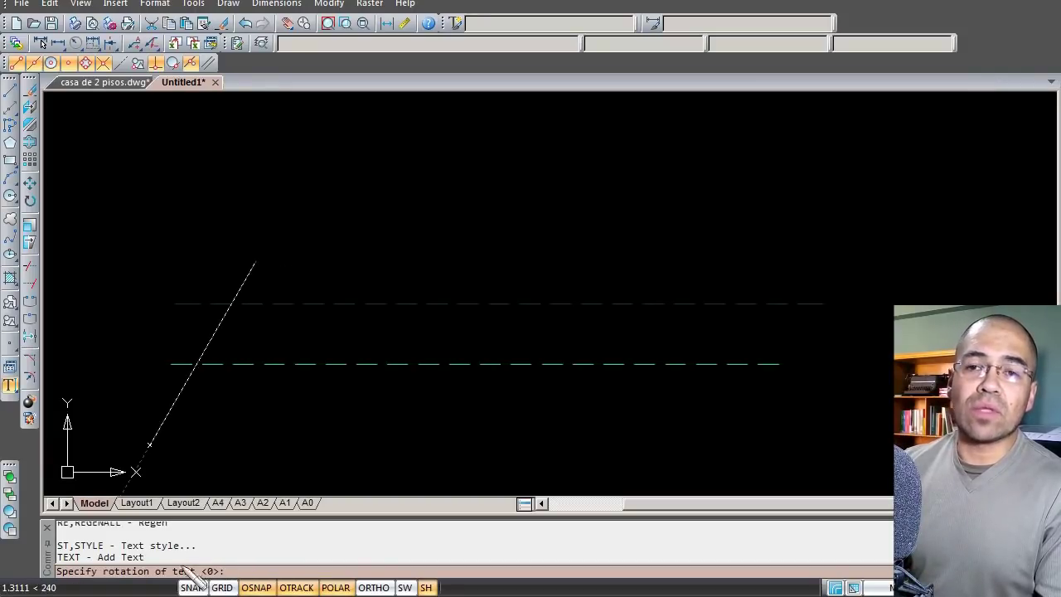
pyautogui.click(355, 262)
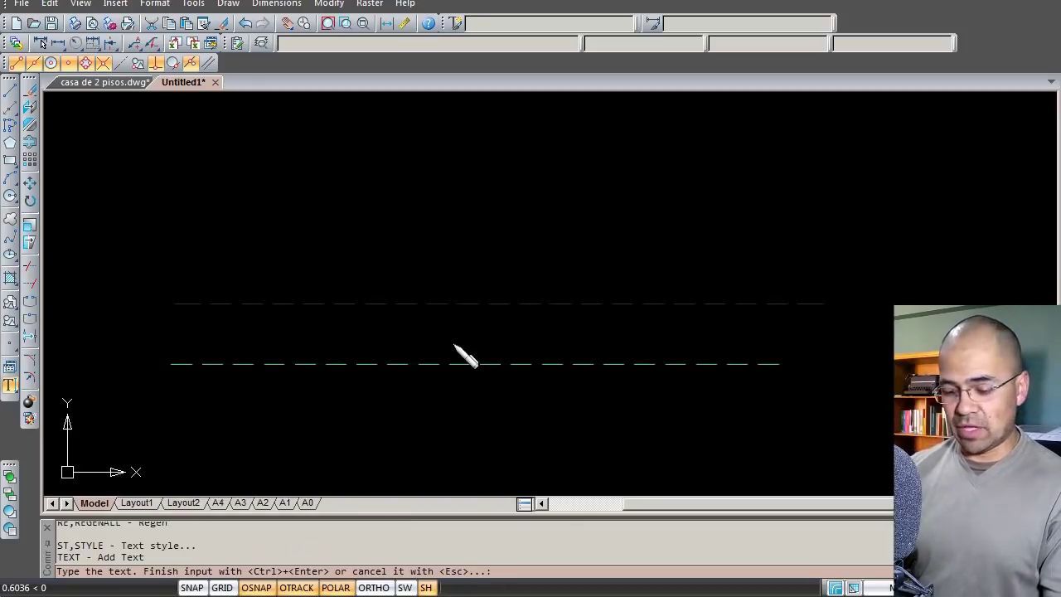
pyautogui.write('Hola')
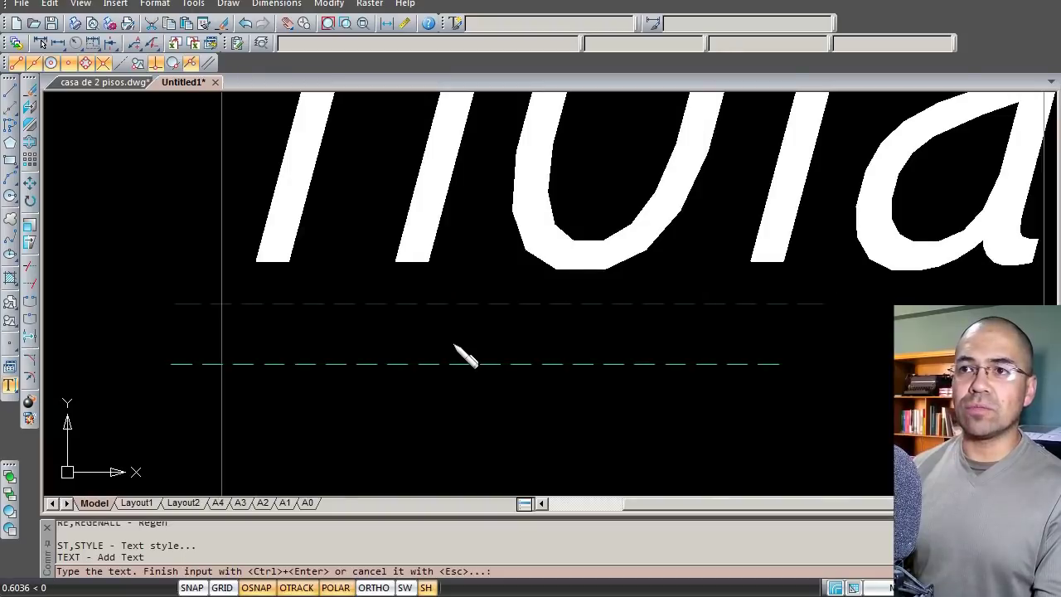
pyautogui.press('Return')
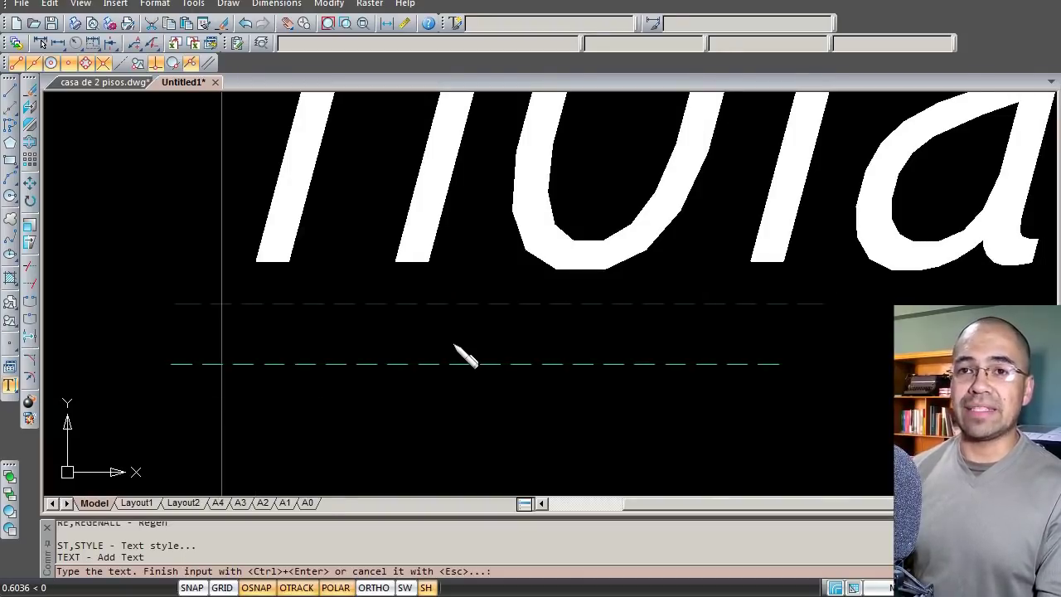
pyautogui.hotkey('ctrl', 'Return')
pyautogui.scroll(-5, 477, 337)
pyautogui.moveTo(481, 336); pyautogui.dragTo(320, 340, button='middle')
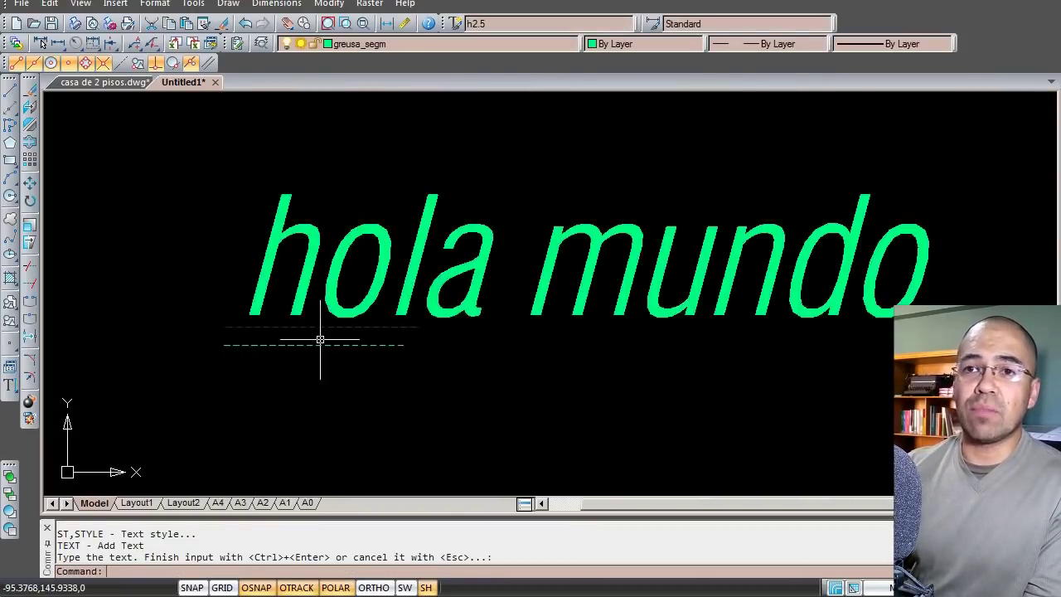
# Assign the "hola mundo" text to the text layer and make that layer current.
pyautogui.click(508, 249)
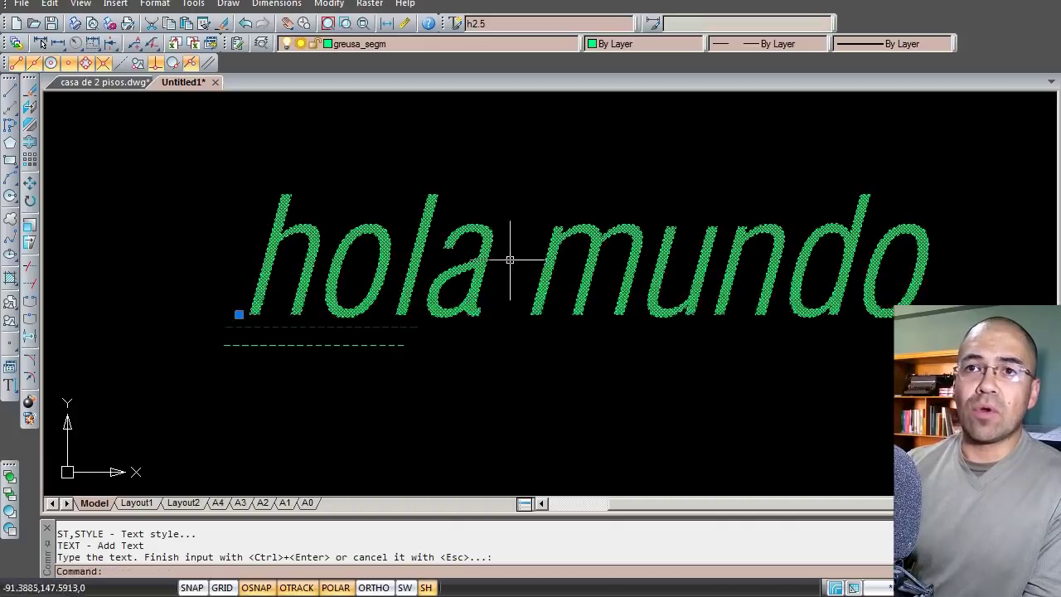
pyautogui.click(460, 43)
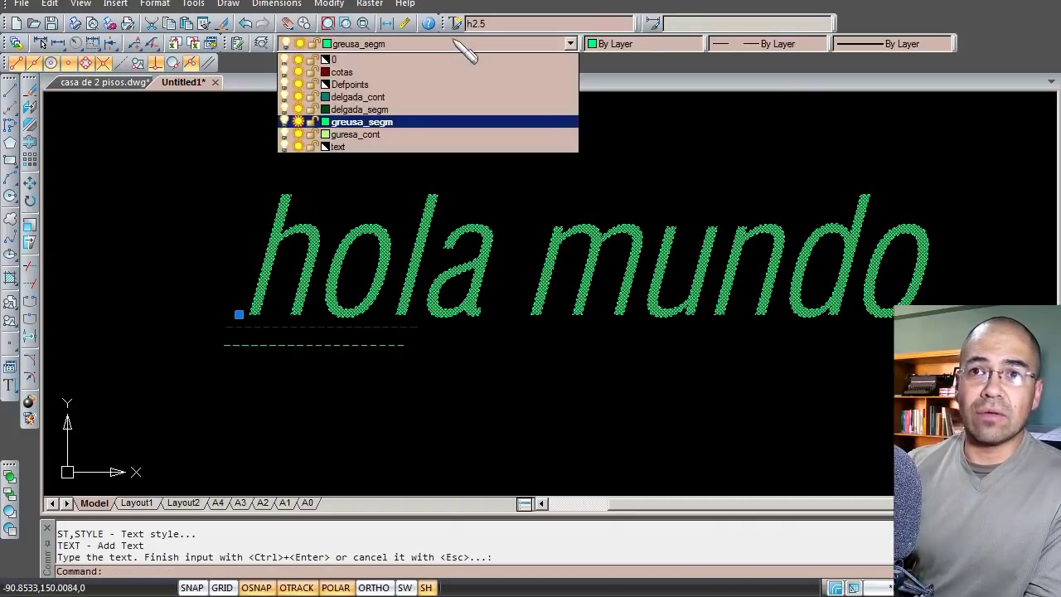
pyautogui.click(373, 145)
pyautogui.press('Escape')
pyautogui.click(406, 44)
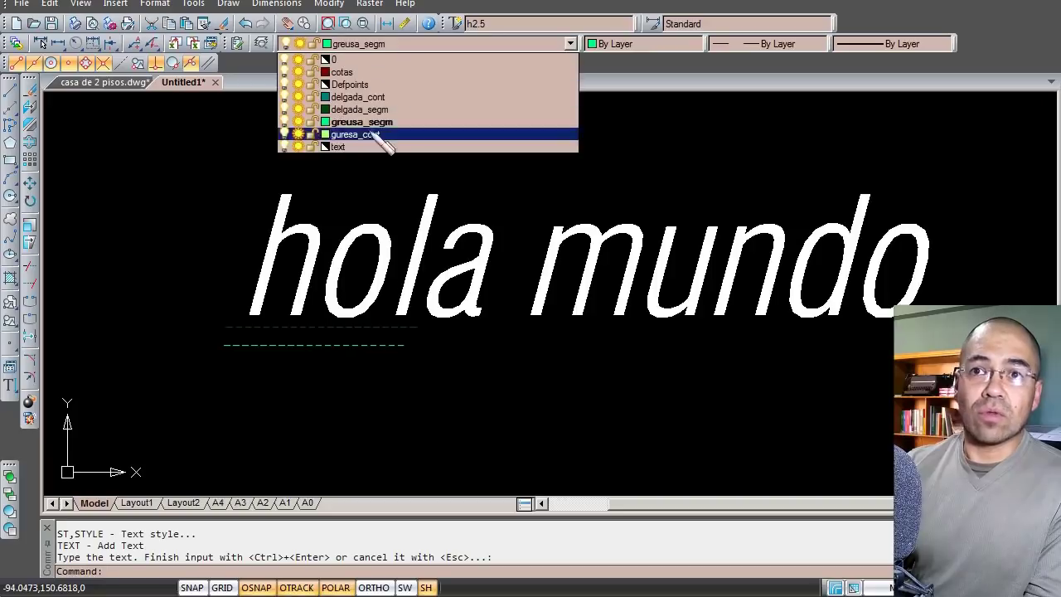
pyautogui.click(368, 147)
# Move the "hola mundo" text up and to the left, farther from the dashed lines.
pyautogui.click(651, 351)
pyautogui.click(544, 294)
pyautogui.write('m')
pyautogui.press('Return')
pyautogui.click(572, 315)
pyautogui.click(373, 237)
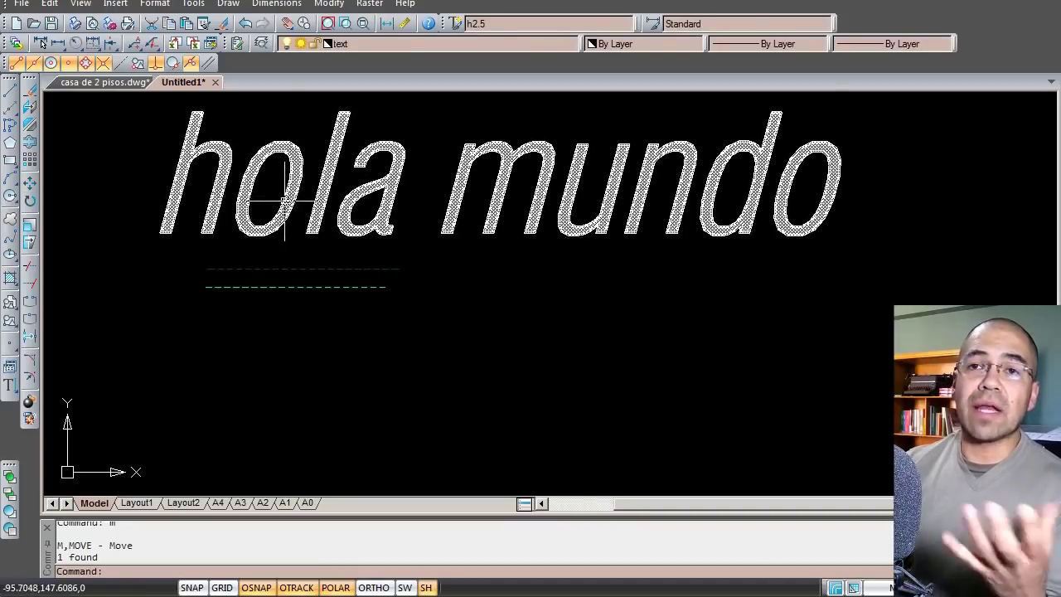
# Open the list of the drawing's layers.
pyautogui.moveTo(288, 193); pyautogui.dragTo(282, 213, button='middle')
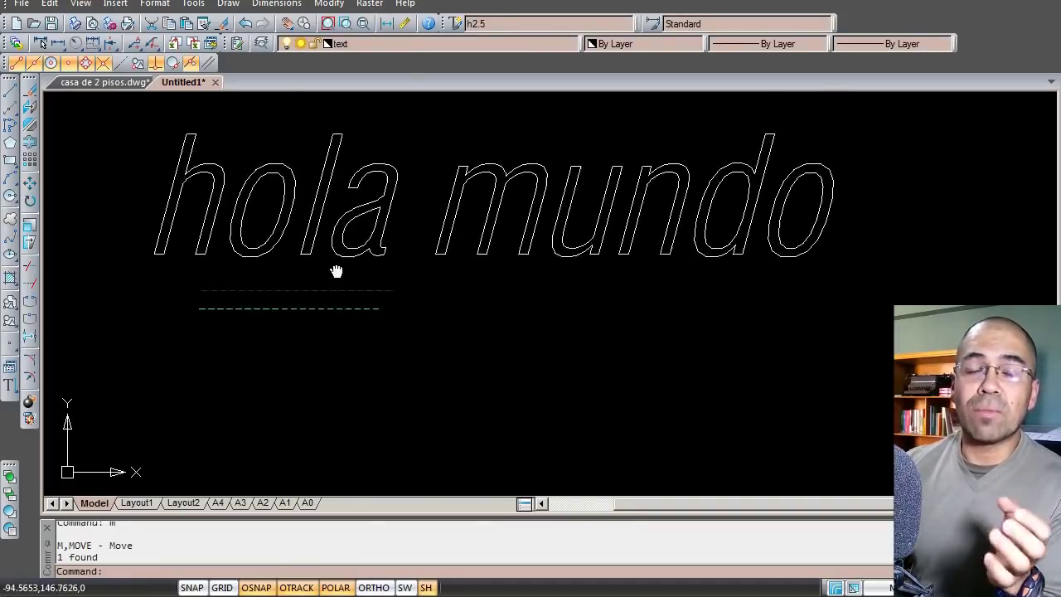
pyautogui.click(384, 43)
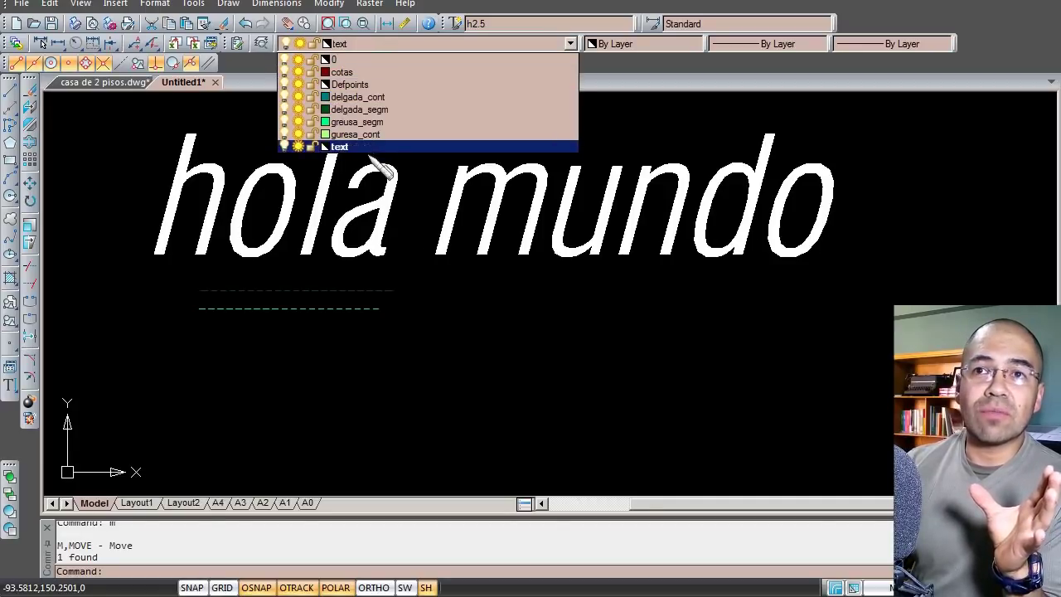